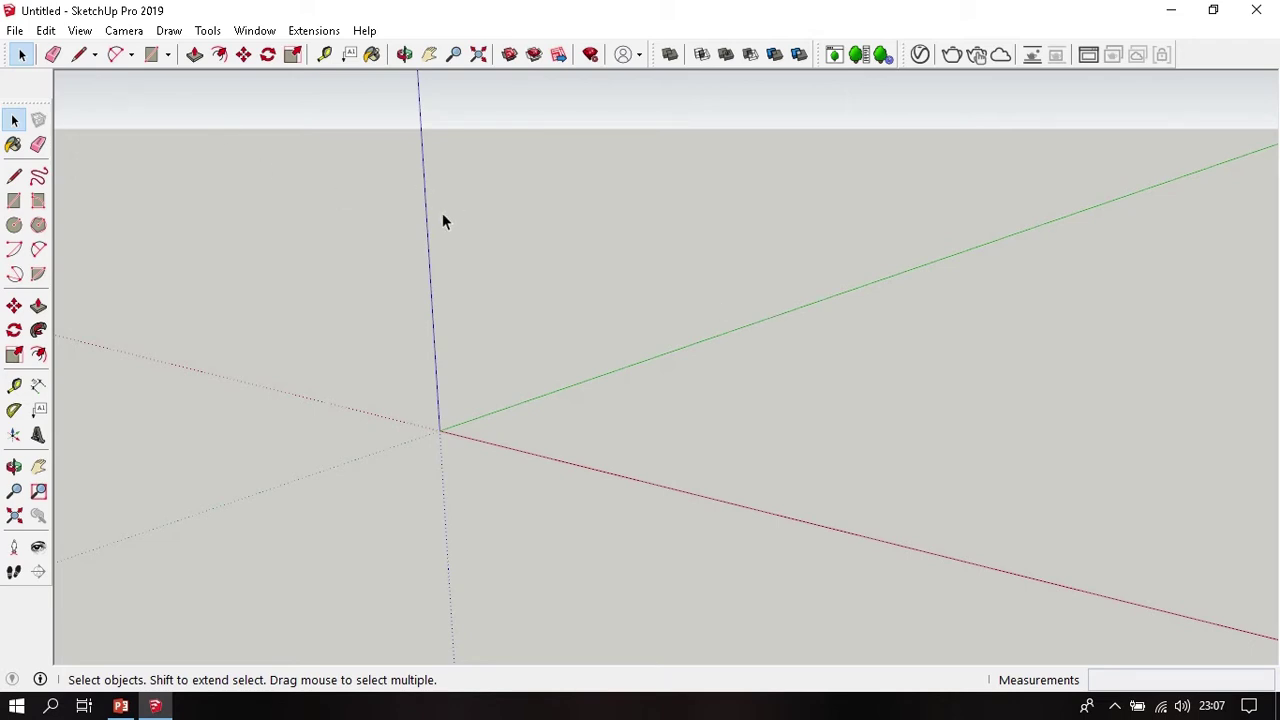
Enable the V-Ray Lights toolbar from the View > Toolbars list.
{"action": "left_click", "coordinate": [80, 31]}
{"action": "left_click", "coordinate": [114, 52]}
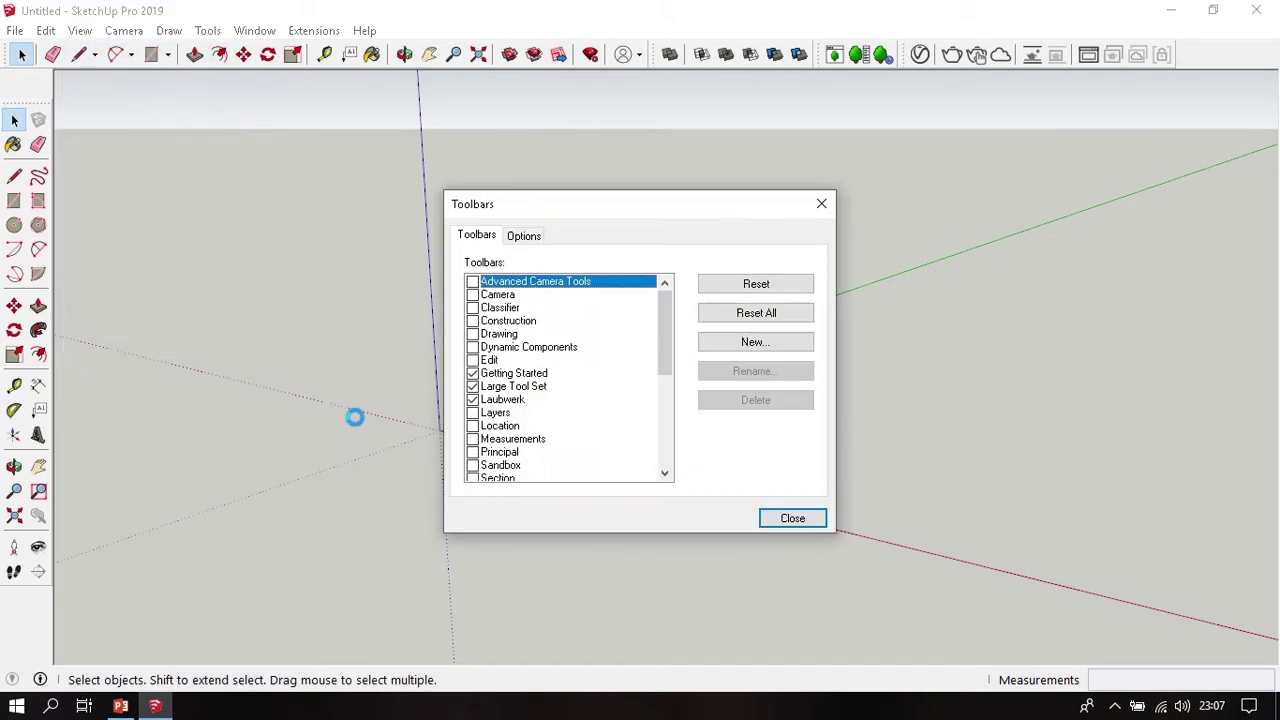
{"action": "scroll", "coordinate": [500, 420], "scroll_direction": "down", "scroll_amount": 2}
{"action": "scroll", "coordinate": [535, 420], "scroll_direction": "down", "scroll_amount": 2}
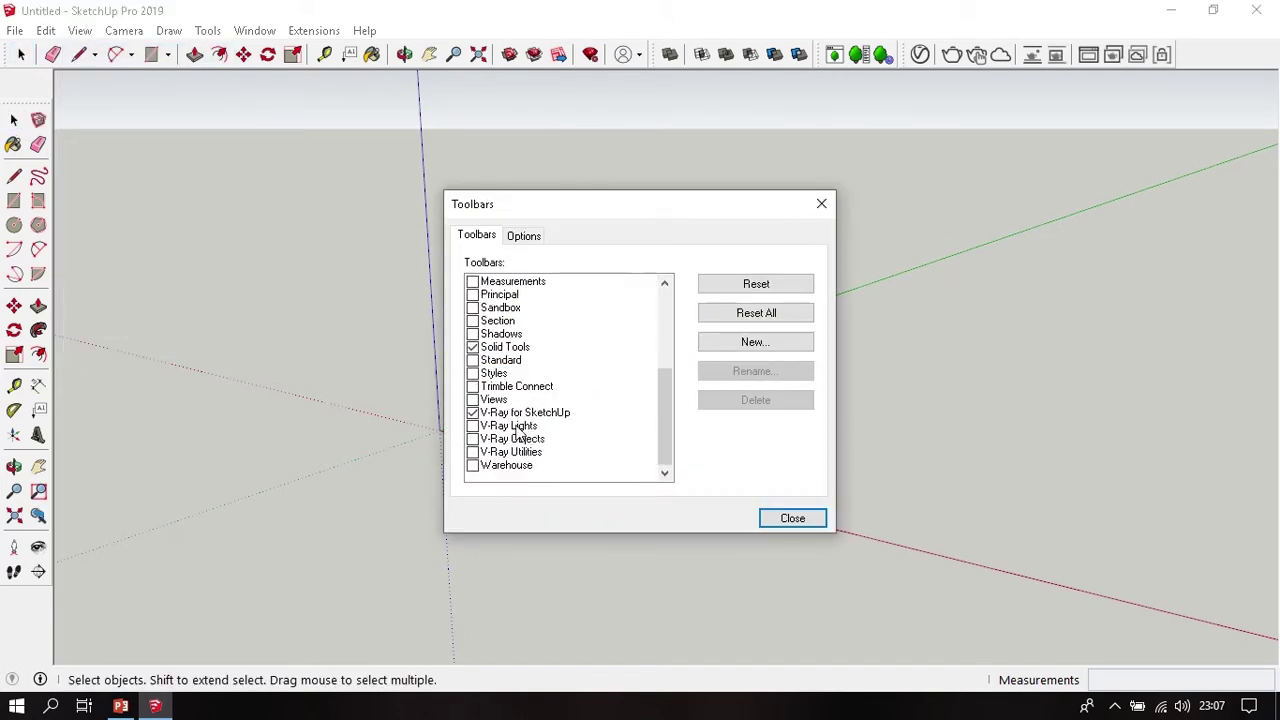
{"action": "left_click", "coordinate": [515, 428]}
{"action": "left_click", "coordinate": [473, 427]}
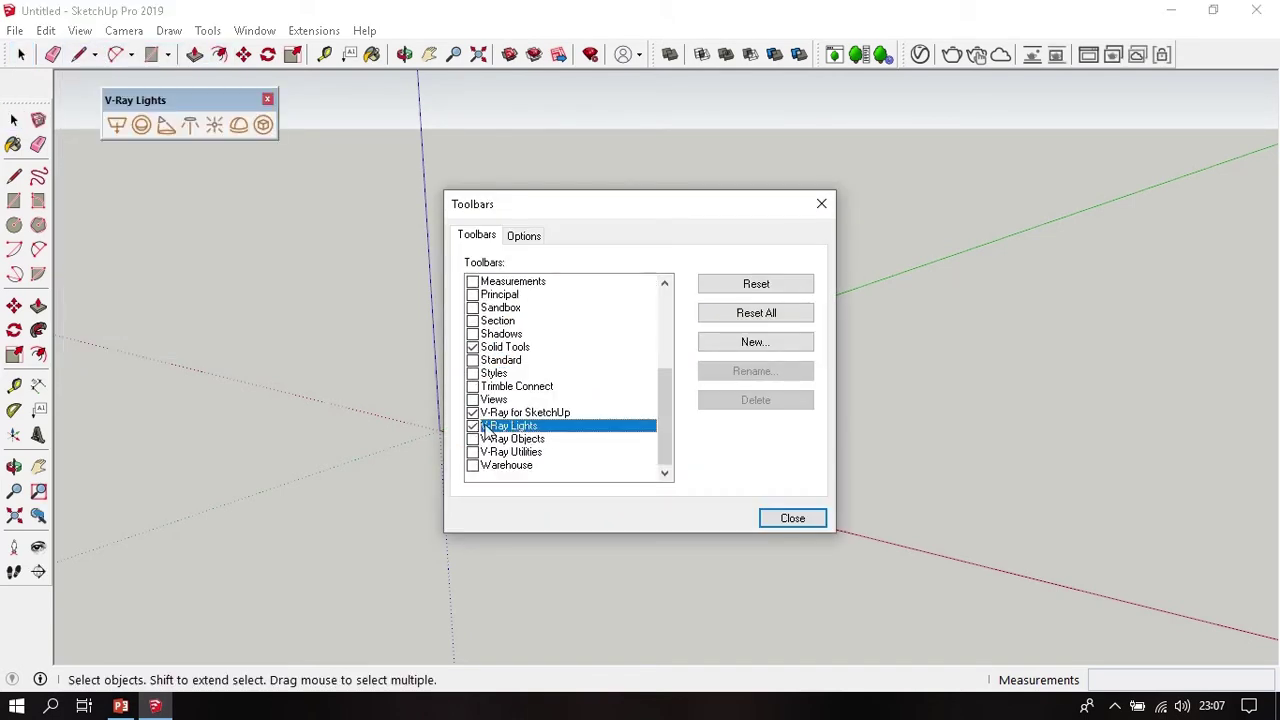
{"action": "left_click", "coordinate": [821, 203]}
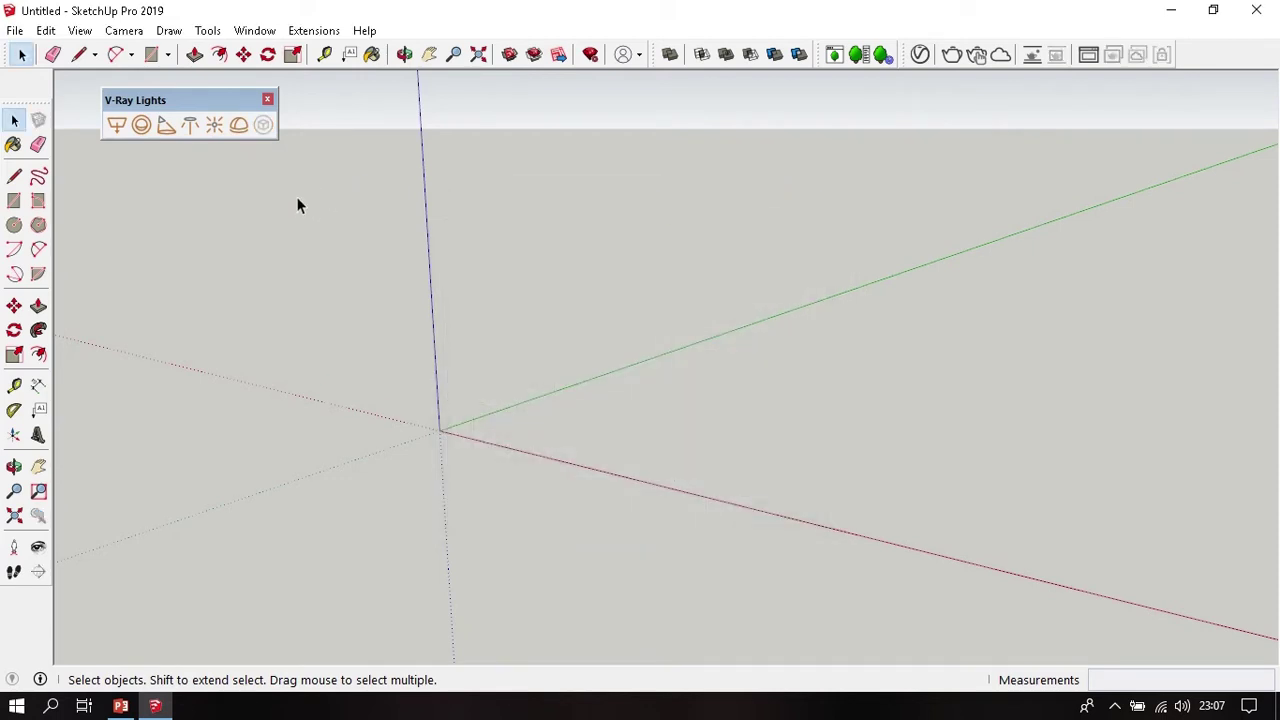
Draw a V-Ray rectangle light flat on the ground between two corners.
{"action": "left_click", "coordinate": [123, 127]}
{"action": "left_click", "coordinate": [580, 472]}
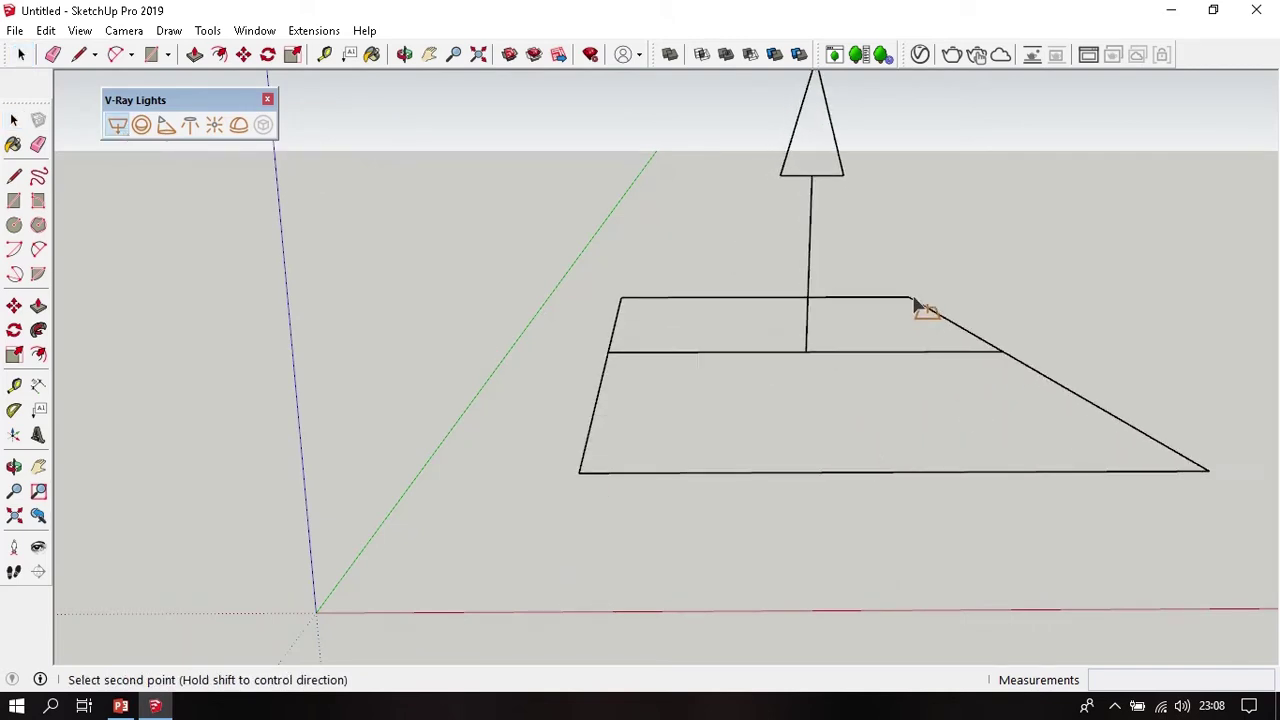
{"action": "left_click", "coordinate": [946, 306]}
Orbit and zoom the view to inspect the new rectangle light.
{"action": "key", "text": "o"}
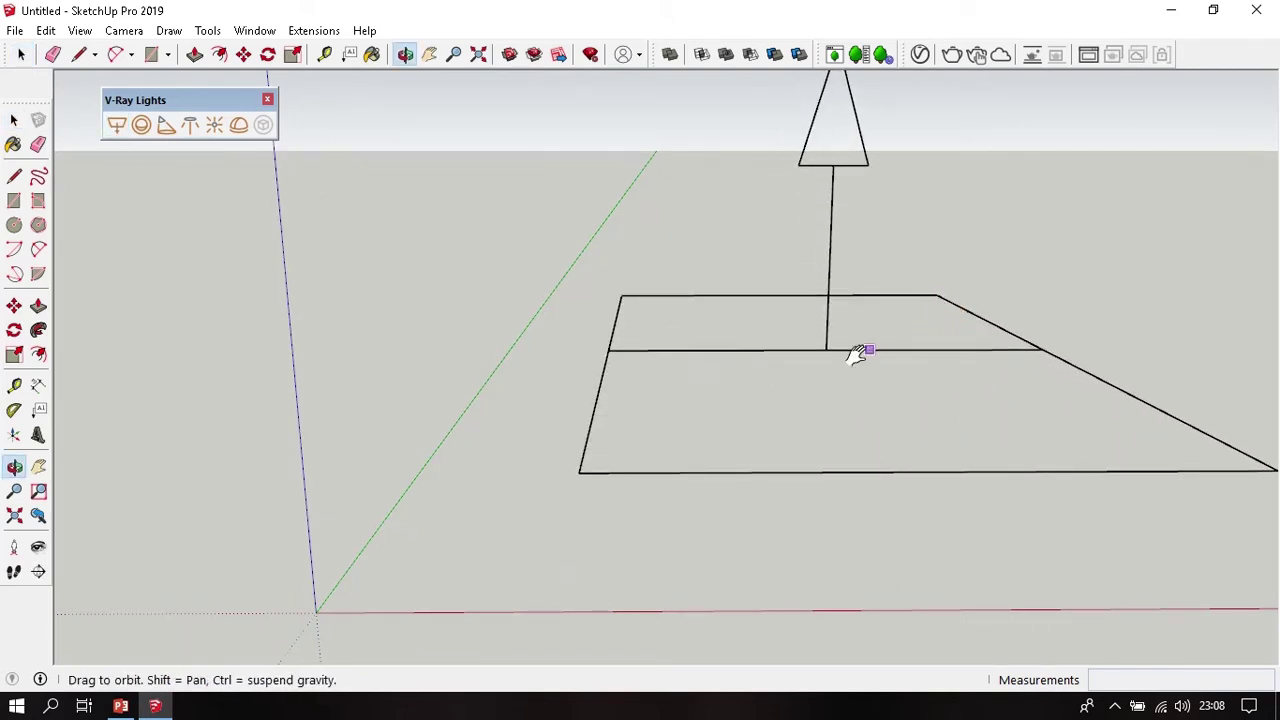
{"action": "mouse_move", "coordinate": [858, 355]}
{"action": "middle_mouse_down"}
{"action": "mouse_move", "coordinate": [752, 408]}
{"action": "mouse_move", "coordinate": [709, 380]}
{"action": "mouse_move", "coordinate": [754, 438]}
{"action": "middle_mouse_up"}
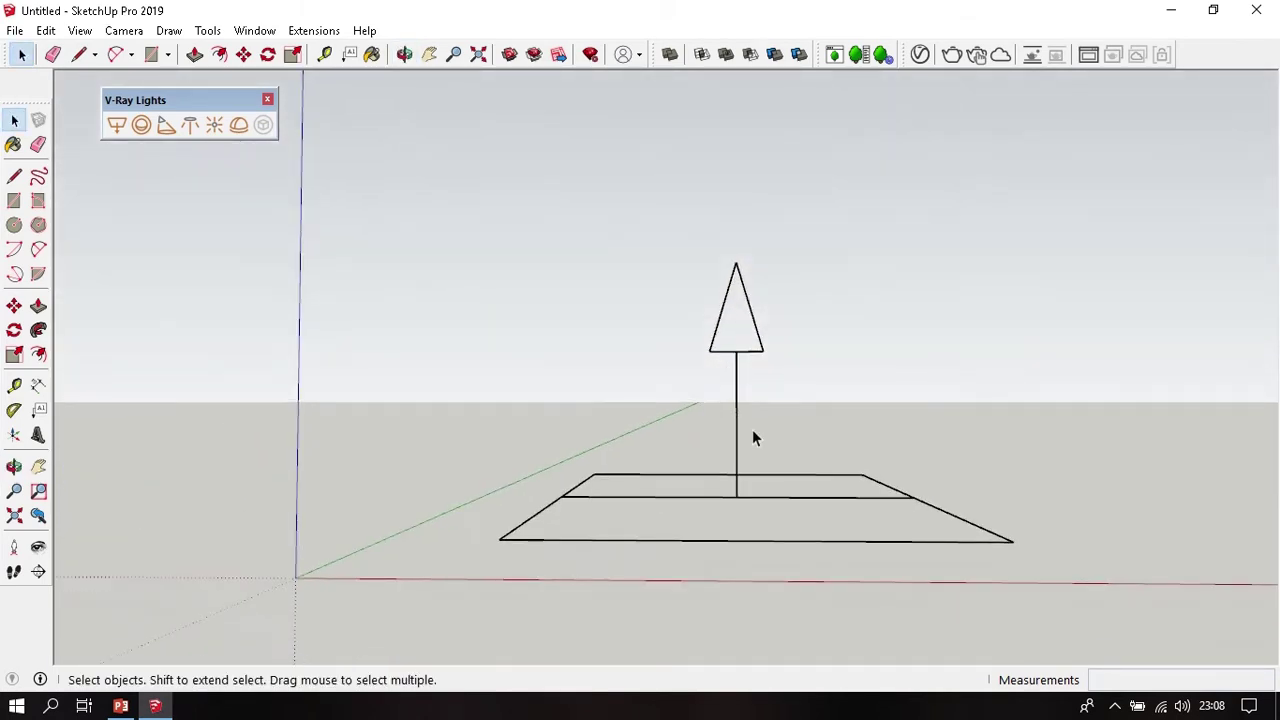
{"action": "middle_click", "coordinate": [775, 399]}
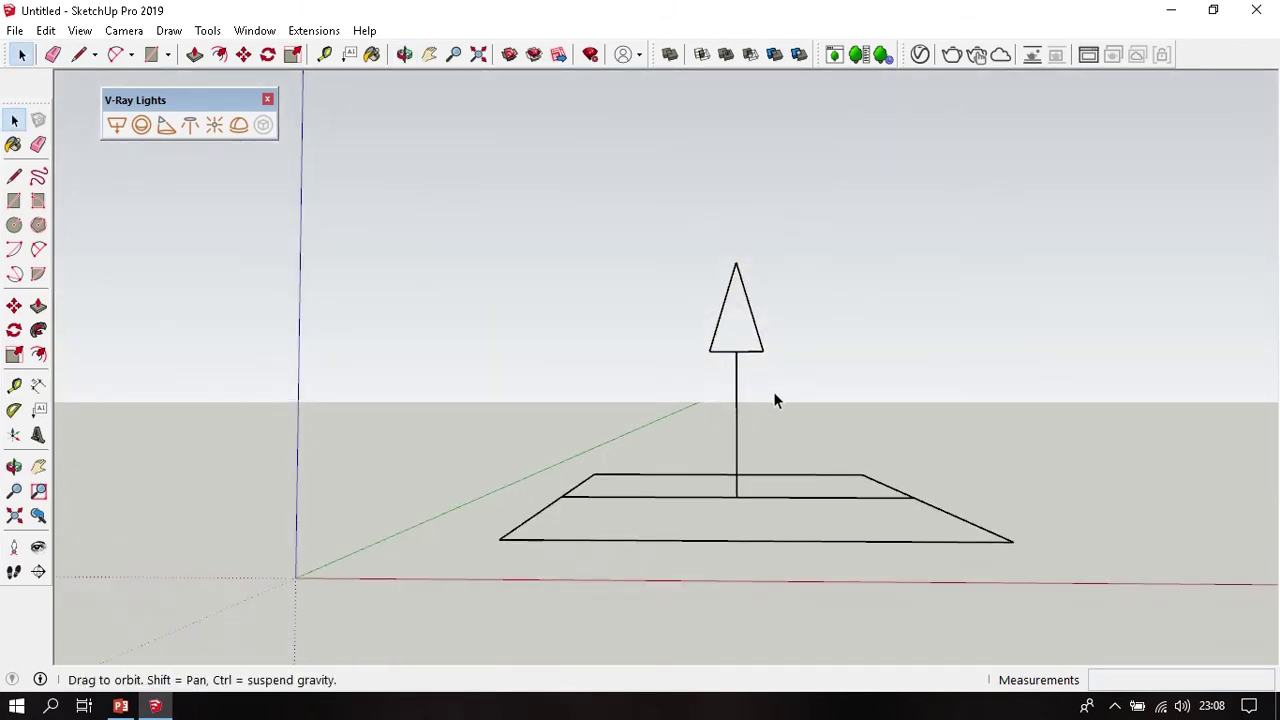
{"action": "mouse_move", "coordinate": [775, 400]}
{"action": "middle_mouse_down"}
{"action": "mouse_move", "coordinate": [660, 346]}
{"action": "mouse_move", "coordinate": [663, 309]}
{"action": "mouse_move", "coordinate": [814, 366]}
{"action": "mouse_move", "coordinate": [535, 357]}
{"action": "middle_mouse_up"}
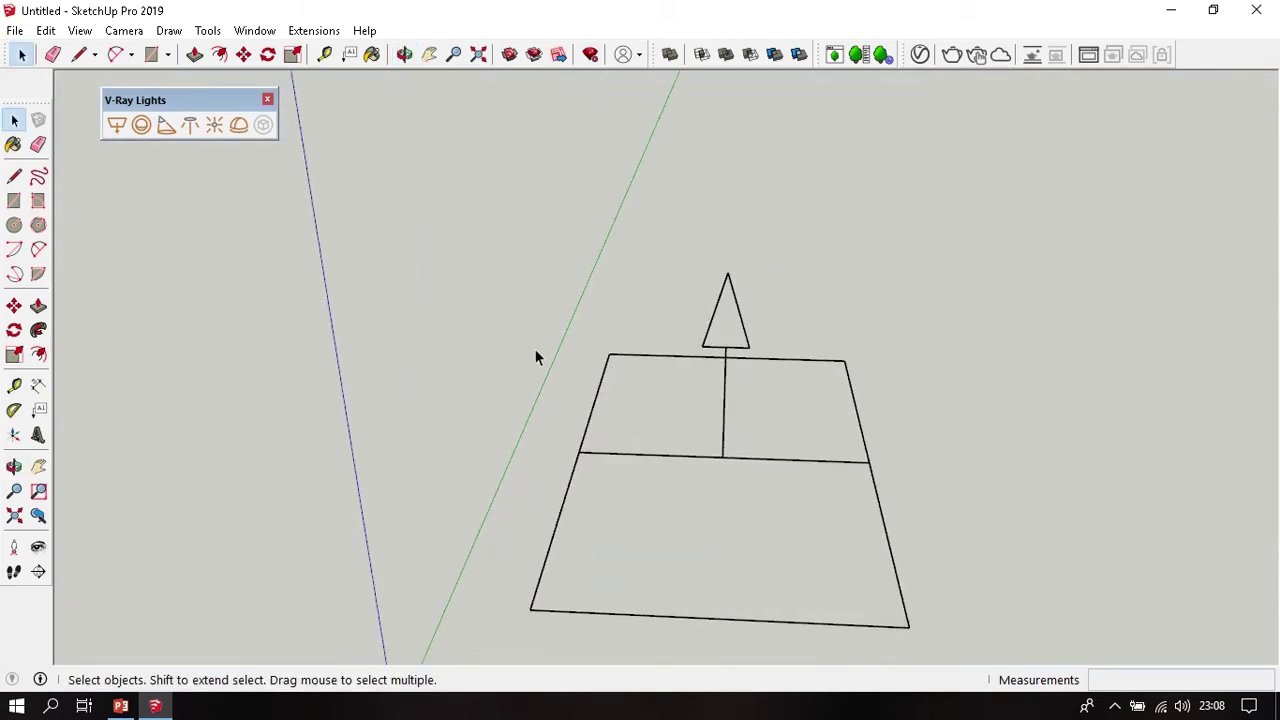
{"action": "mouse_move", "coordinate": [709, 309]}
{"action": "middle_mouse_down"}
{"action": "mouse_move", "coordinate": [677, 357]}
{"action": "mouse_move", "coordinate": [703, 389]}
{"action": "mouse_move", "coordinate": [740, 314]}
{"action": "mouse_move", "coordinate": [612, 407]}
{"action": "middle_mouse_up"}
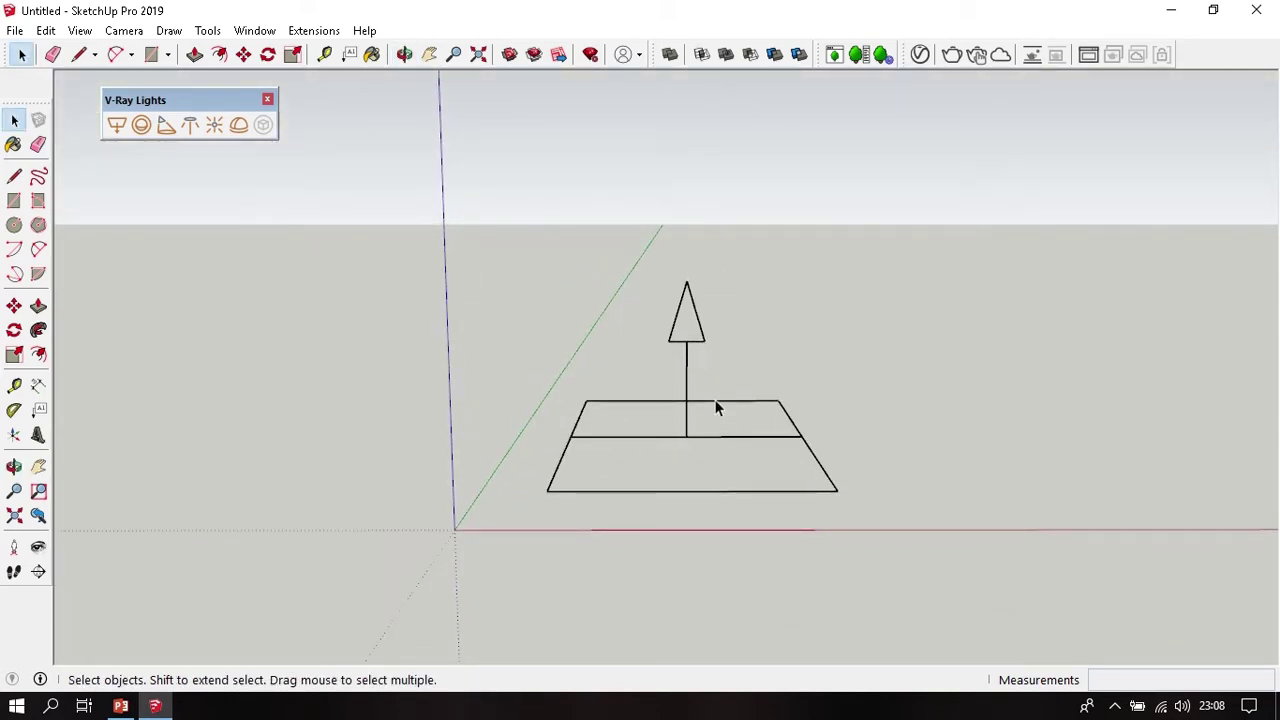
{"action": "scroll", "coordinate": [745, 416], "scroll_direction": "up", "scroll_amount": 2}
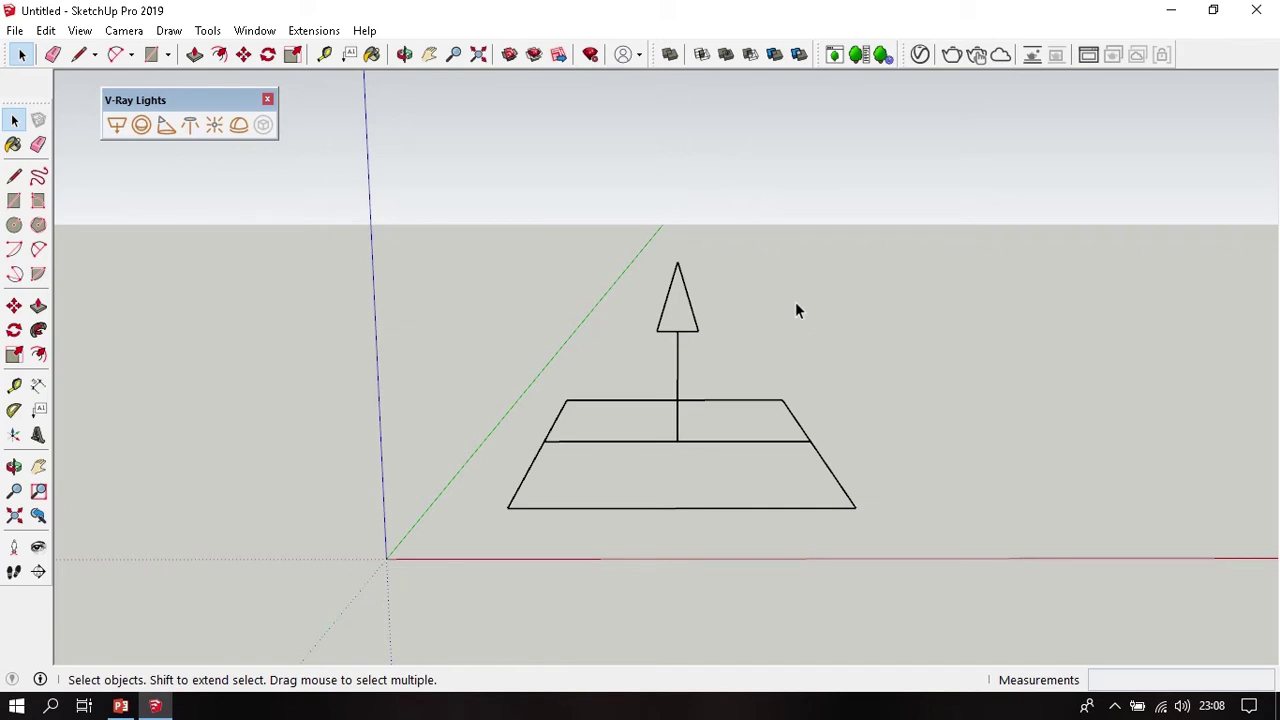
Show the Rectangle Light's settings in the Asset Editor's Lights list and open its Color/Texture picker.
{"action": "left_click", "coordinate": [919, 55]}
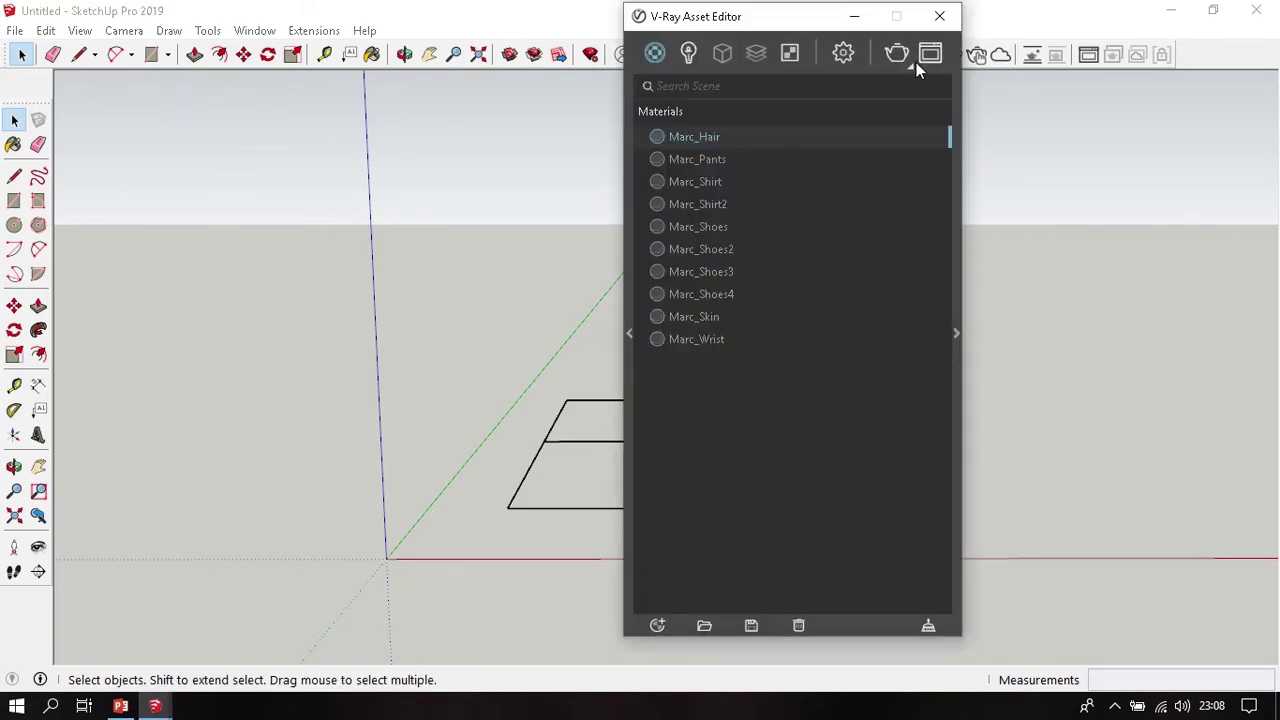
{"action": "left_click", "coordinate": [688, 55]}
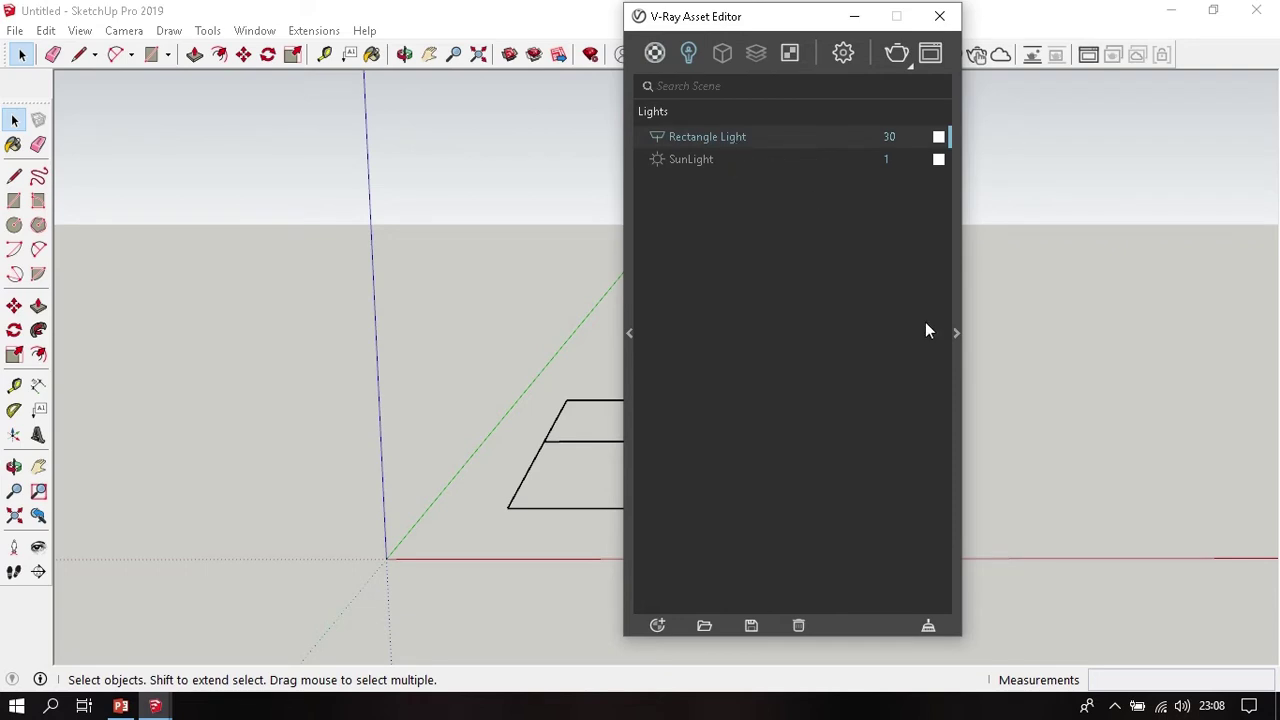
{"action": "left_click", "coordinate": [957, 333]}
{"action": "left_click_drag", "start_coordinate": [793, 27], "coordinate": [457, 27]}
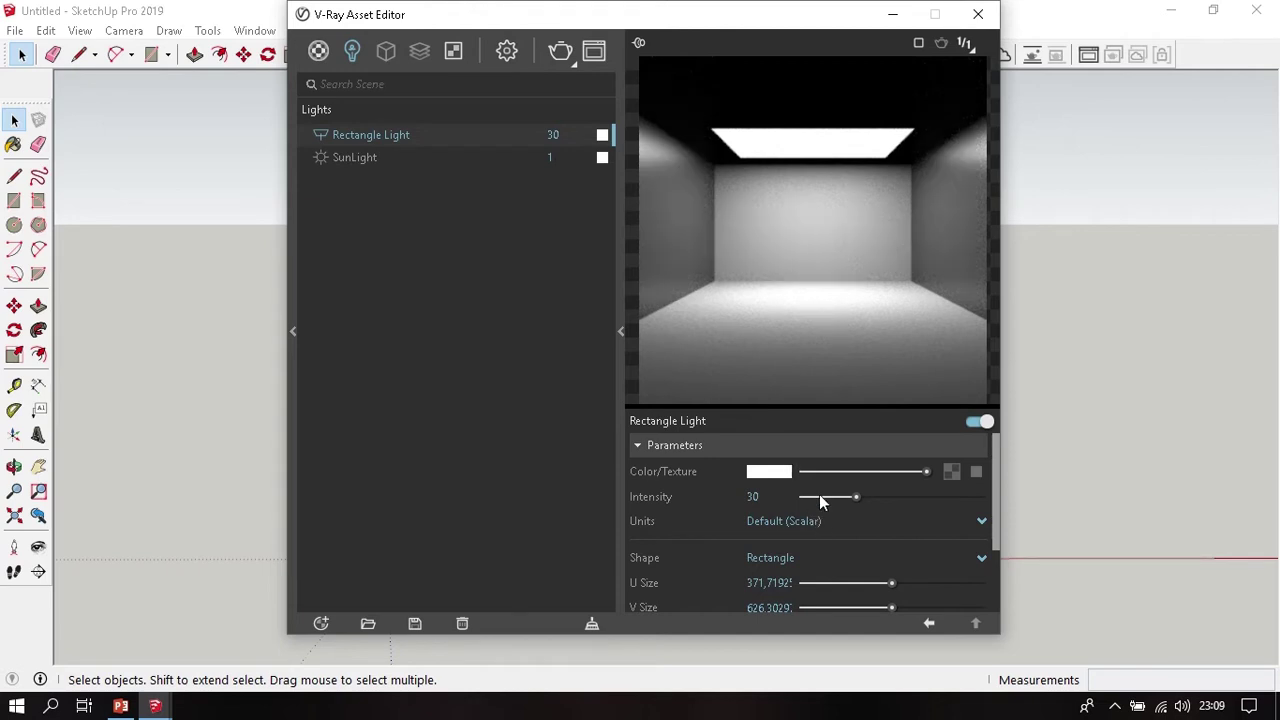
{"action": "mouse_move", "coordinate": [768, 472]}
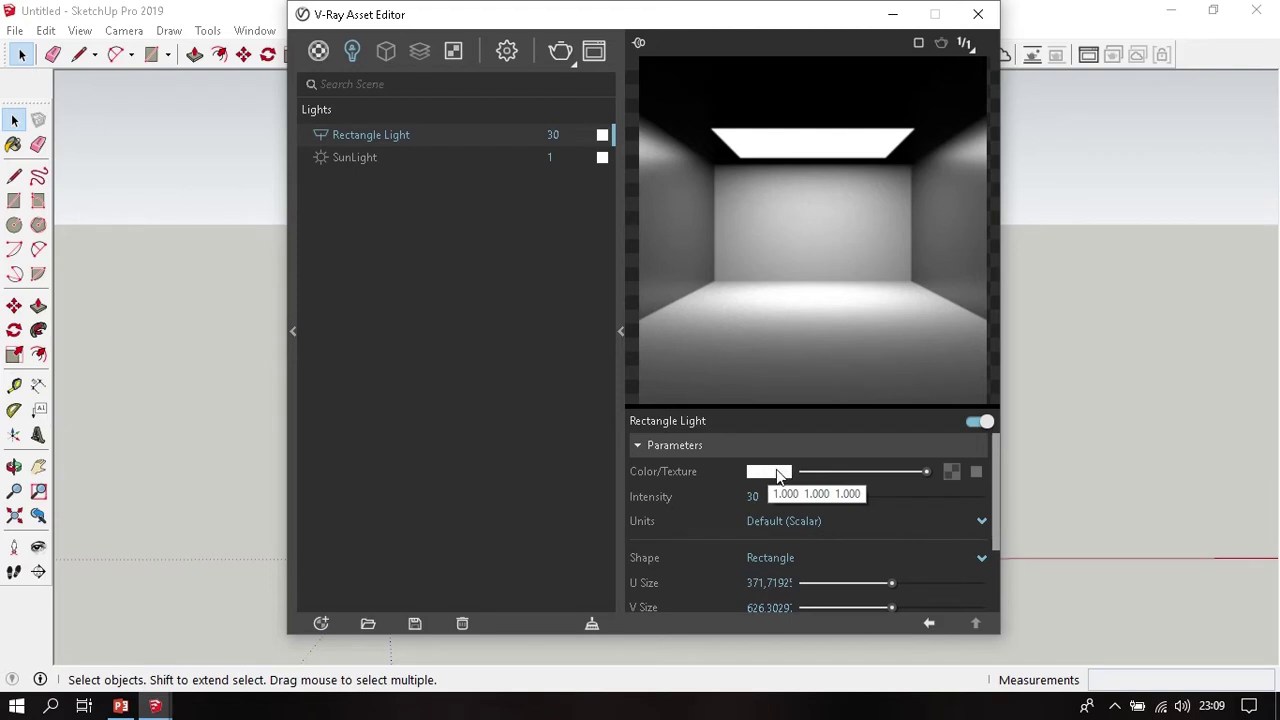
{"action": "left_click", "coordinate": [775, 470]}
Try red, orange and blue-purple hues for the light colour.
{"action": "left_click_drag", "start_coordinate": [685, 194], "coordinate": [620, 374]}
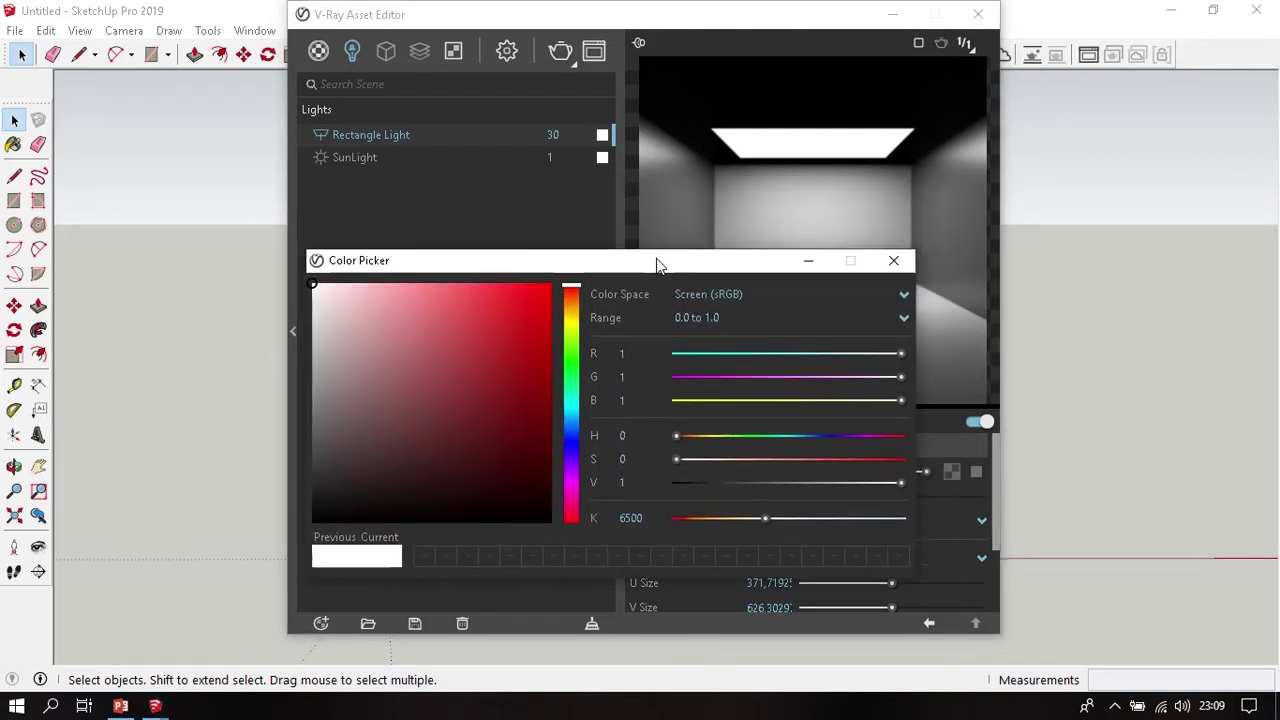
{"action": "left_click", "coordinate": [405, 508]}
{"action": "left_click", "coordinate": [497, 422]}
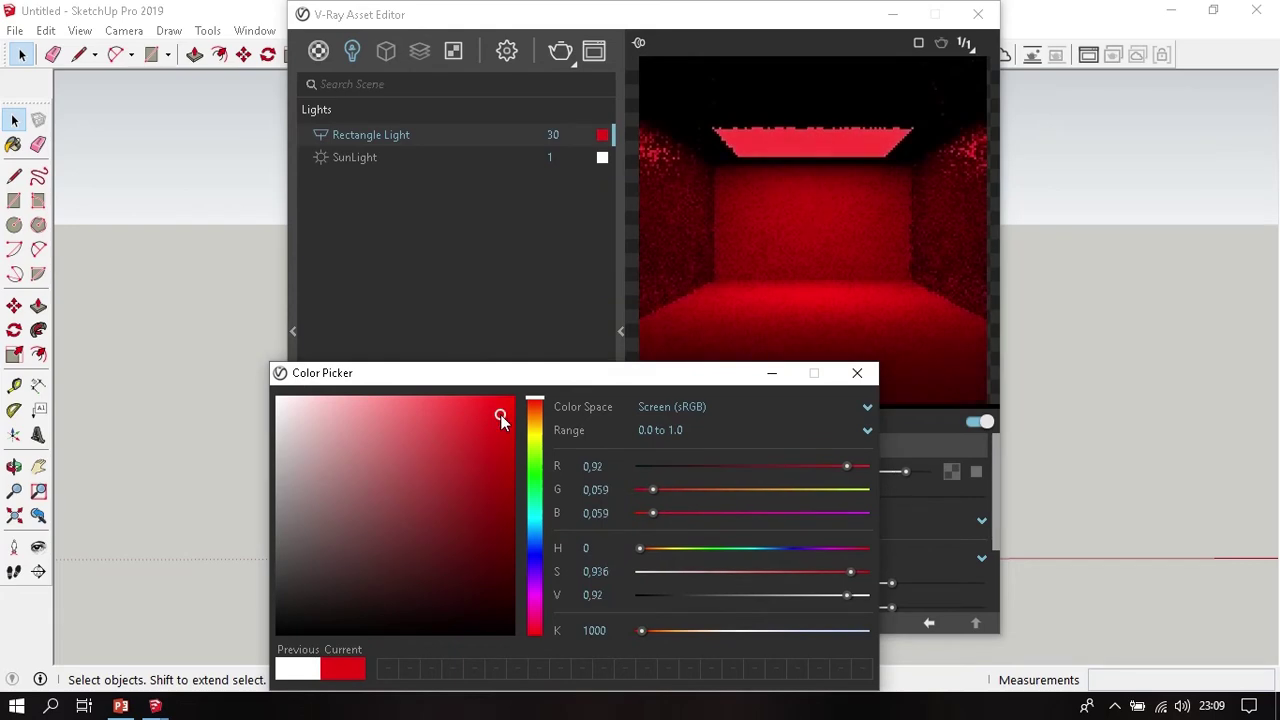
{"action": "left_click", "coordinate": [535, 413]}
{"action": "left_click_drag", "start_coordinate": [398, 442], "coordinate": [454, 450]}
{"action": "left_click", "coordinate": [494, 510]}
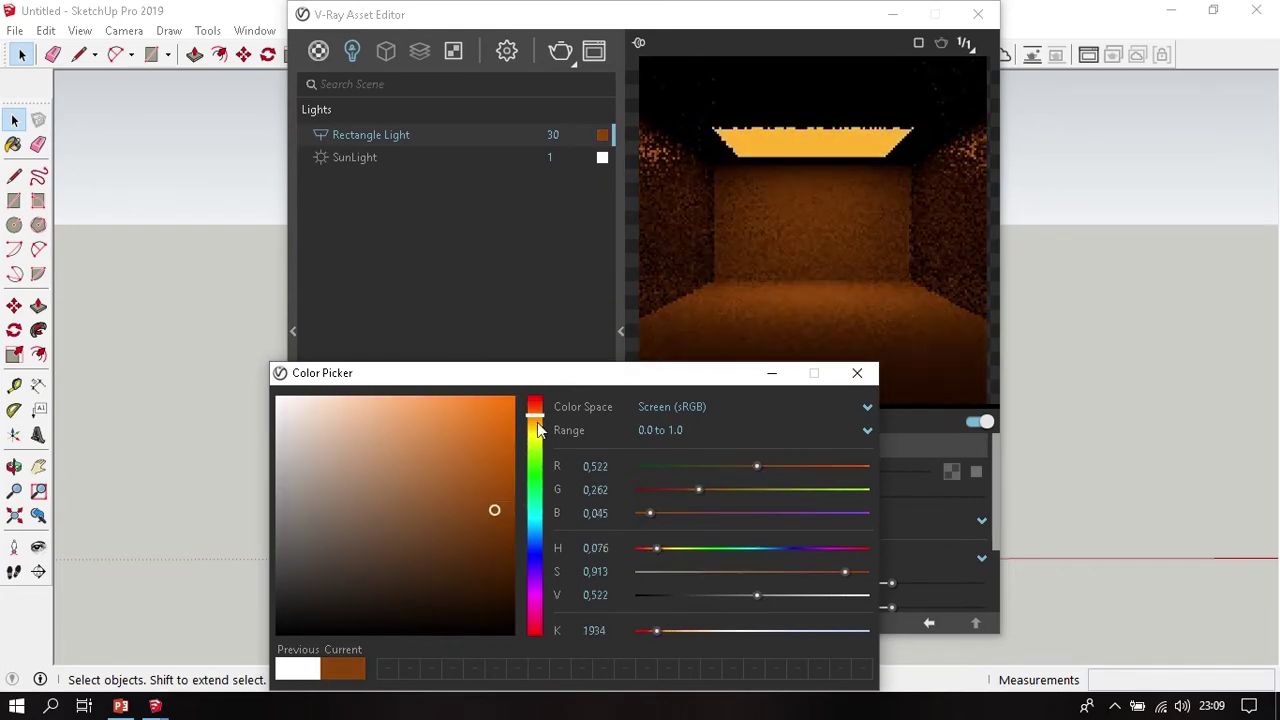
{"action": "mouse_move", "coordinate": [536, 422]}
{"action": "left_mouse_down"}
{"action": "mouse_move", "coordinate": [558, 530]}
{"action": "mouse_move", "coordinate": [527, 410]}
{"action": "left_mouse_up"}
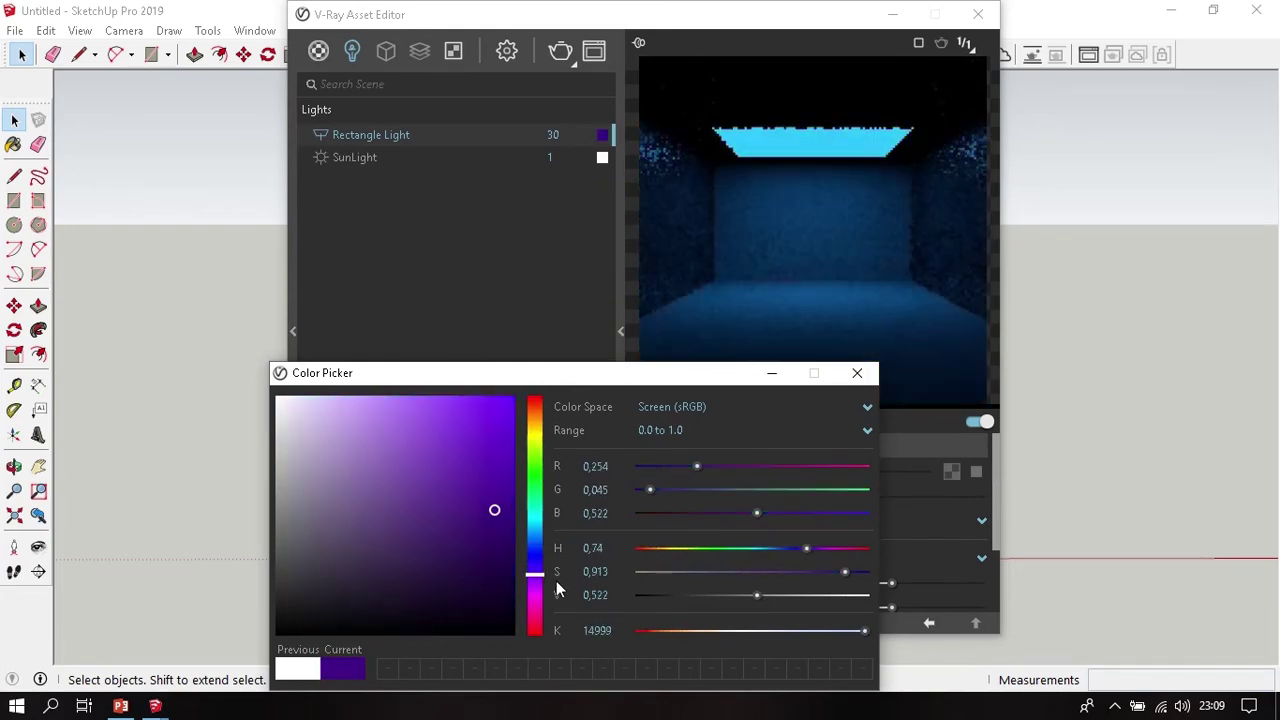
Set the light colour back to pure white and close the Color Picker.
{"action": "left_click", "coordinate": [383, 431]}
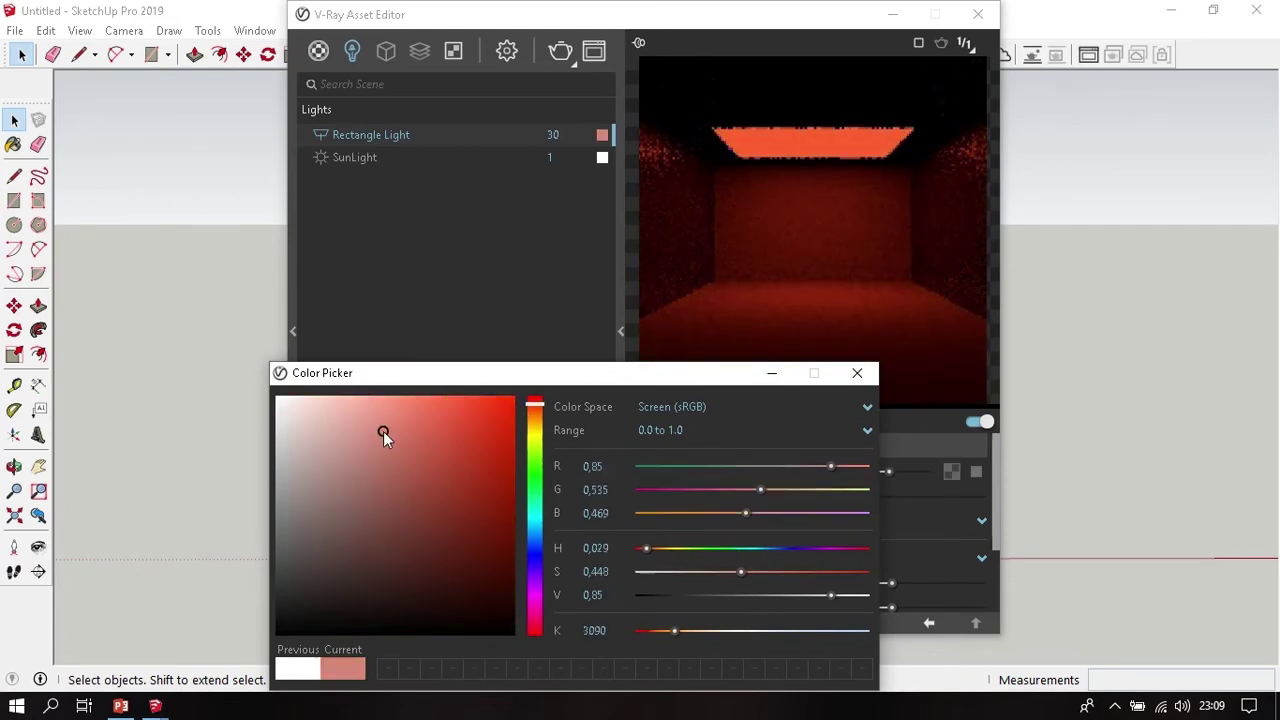
{"action": "left_click_drag", "start_coordinate": [383, 431], "coordinate": [277, 397]}
{"action": "left_click", "coordinate": [856, 374]}
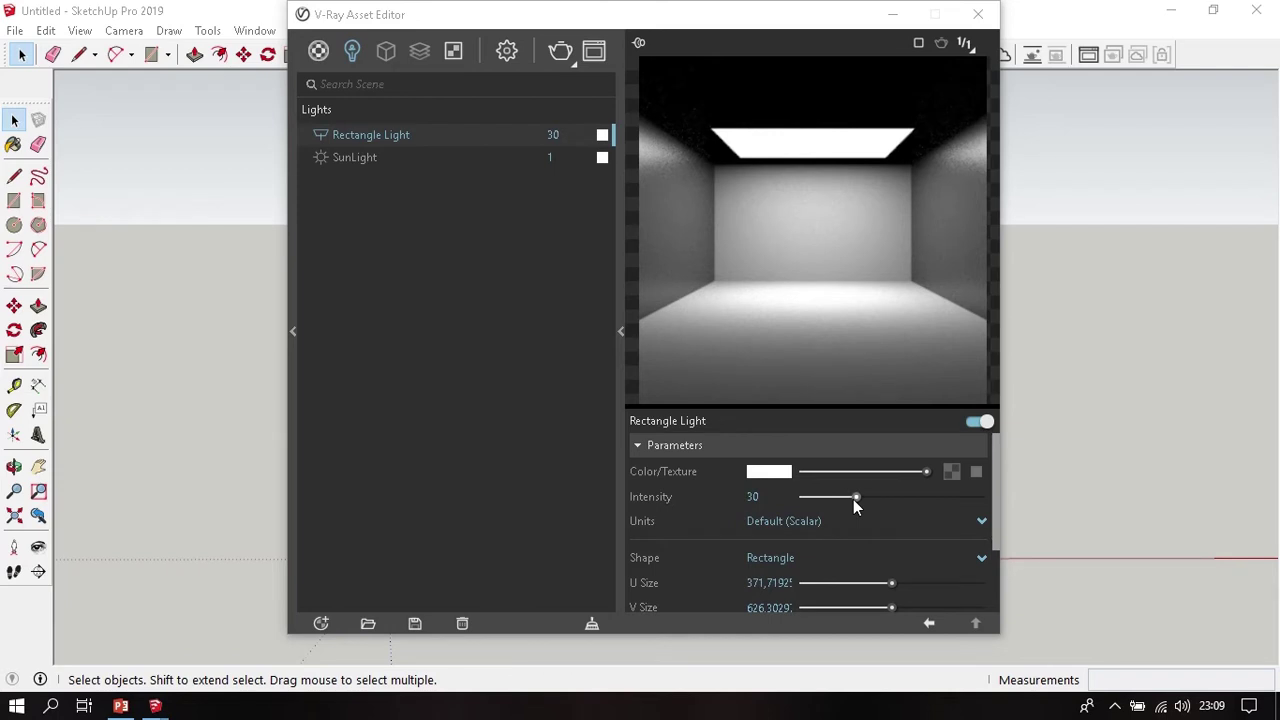
Try a higher intensity, set it back to 30, and show the intensity unit choices.
{"action": "mouse_move", "coordinate": [853, 499]}
{"action": "left_mouse_down"}
{"action": "mouse_move", "coordinate": [994, 496]}
{"action": "mouse_move", "coordinate": [777, 507]}
{"action": "left_mouse_up"}
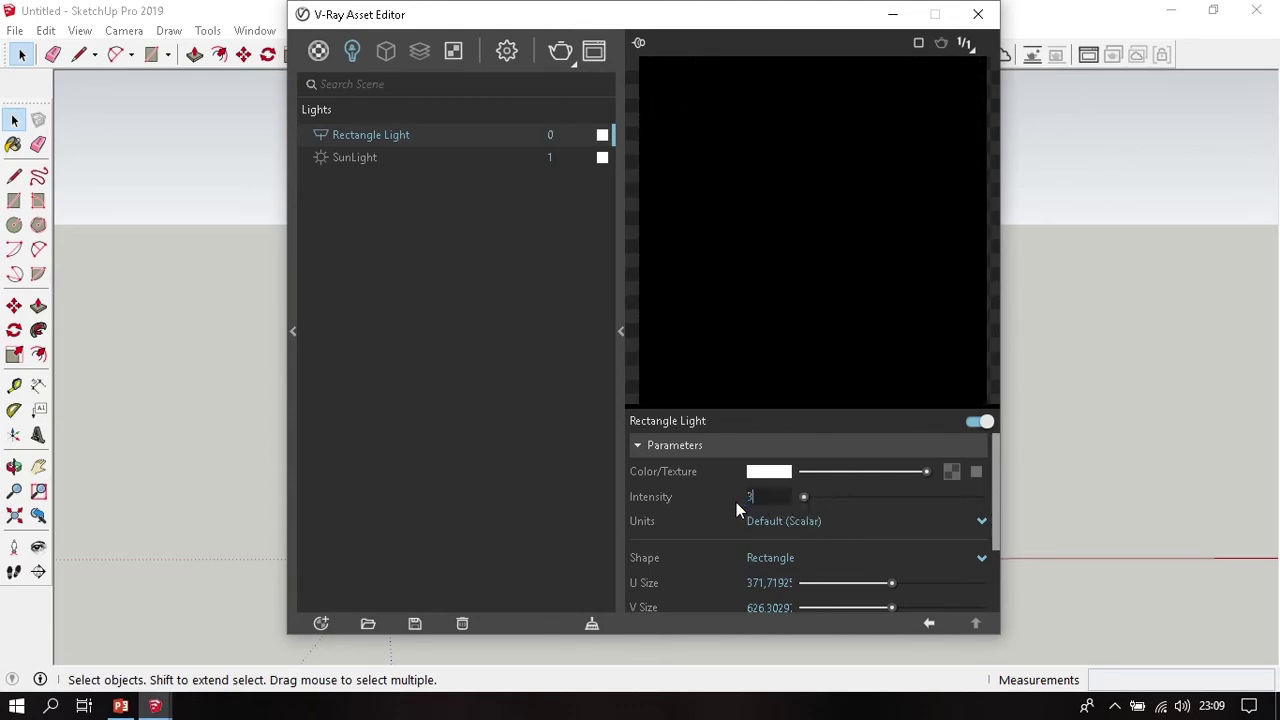
{"action": "type", "text": "0"}
{"action": "key", "text": "Return"}
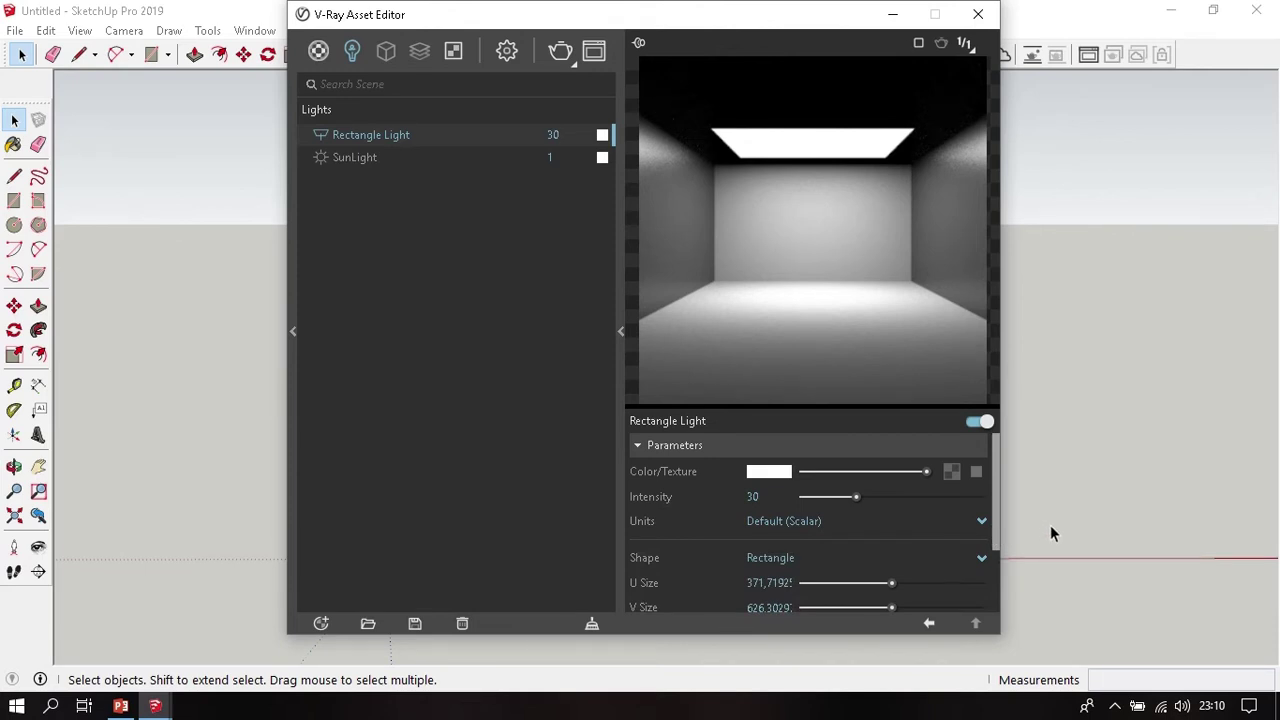
{"action": "left_click", "coordinate": [980, 521]}
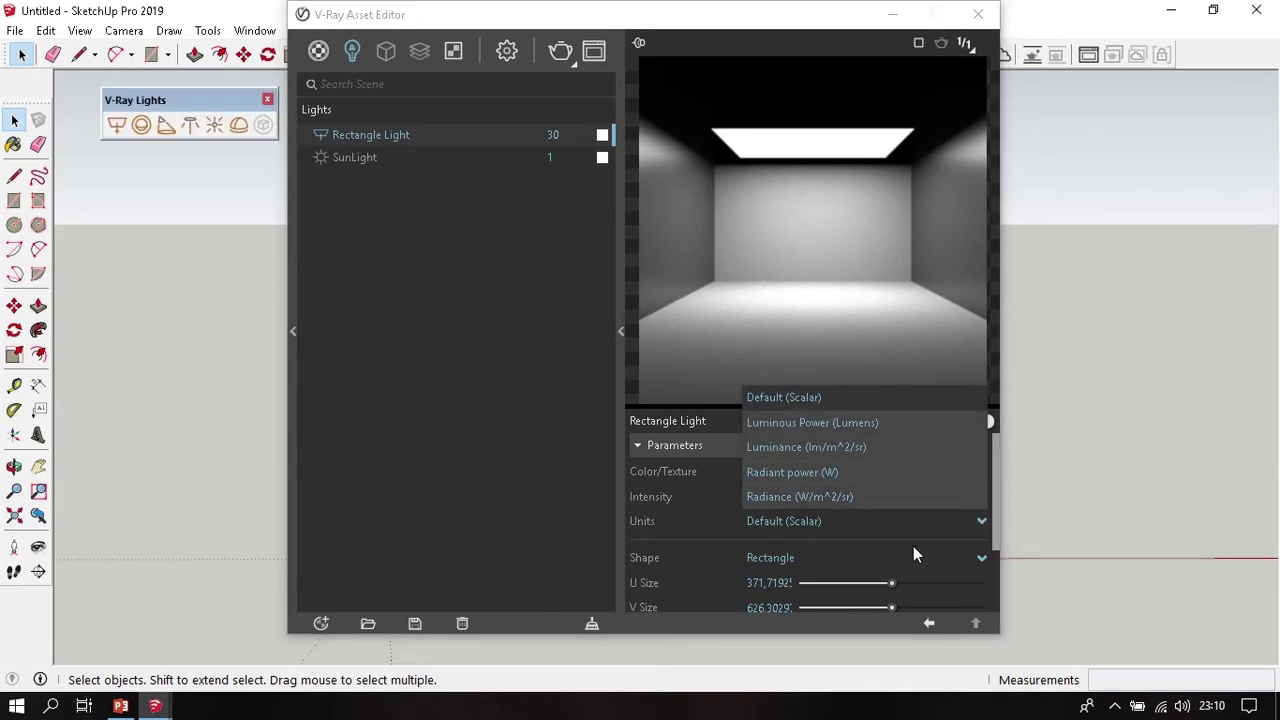
Dismiss the units list and change the light's shape to Disc.
{"action": "left_click", "coordinate": [849, 397]}
{"action": "scroll", "coordinate": [680, 496], "scroll_direction": "down", "scroll_amount": 2}
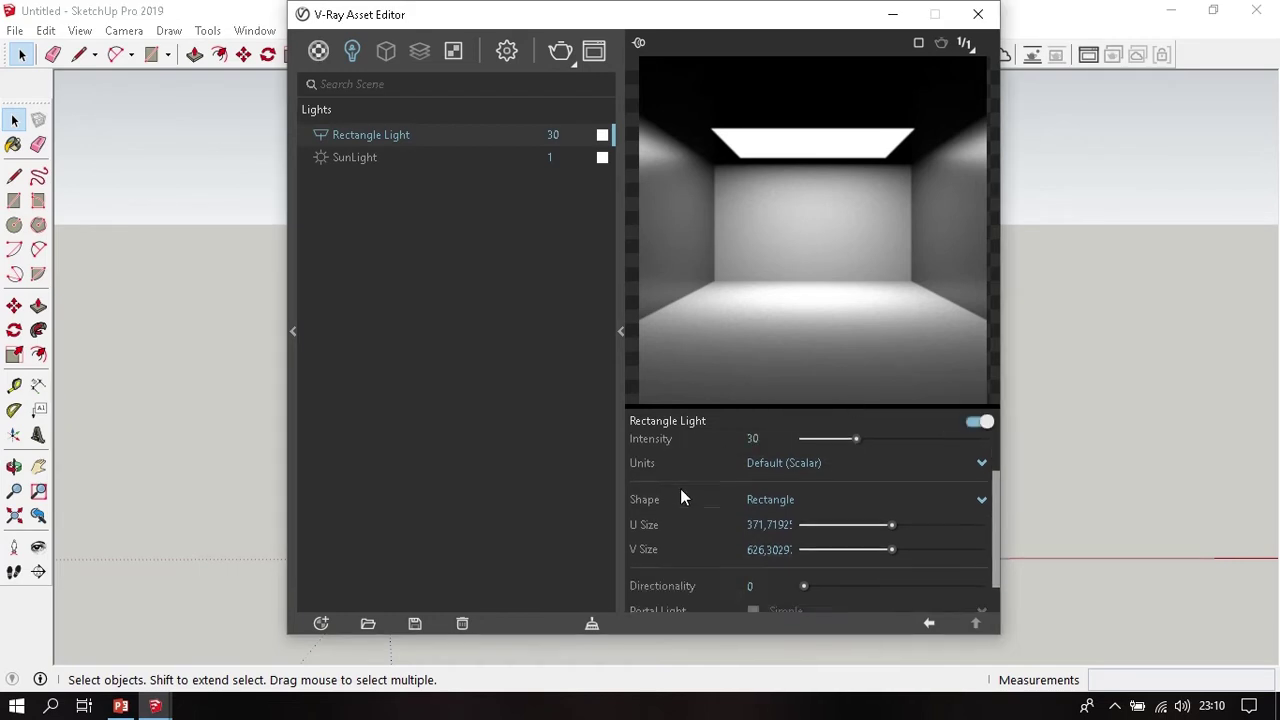
{"action": "scroll", "coordinate": [680, 496], "scroll_direction": "down", "scroll_amount": 1}
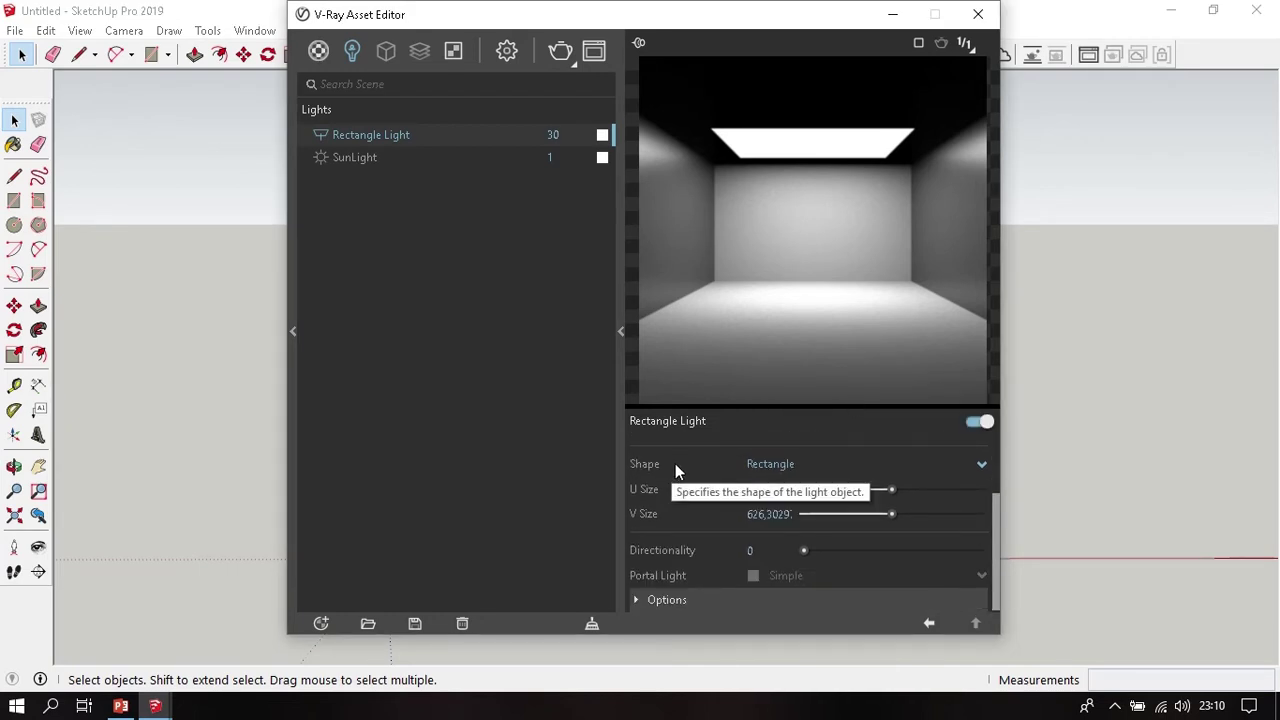
{"action": "left_click", "coordinate": [812, 467]}
{"action": "left_click", "coordinate": [790, 513]}
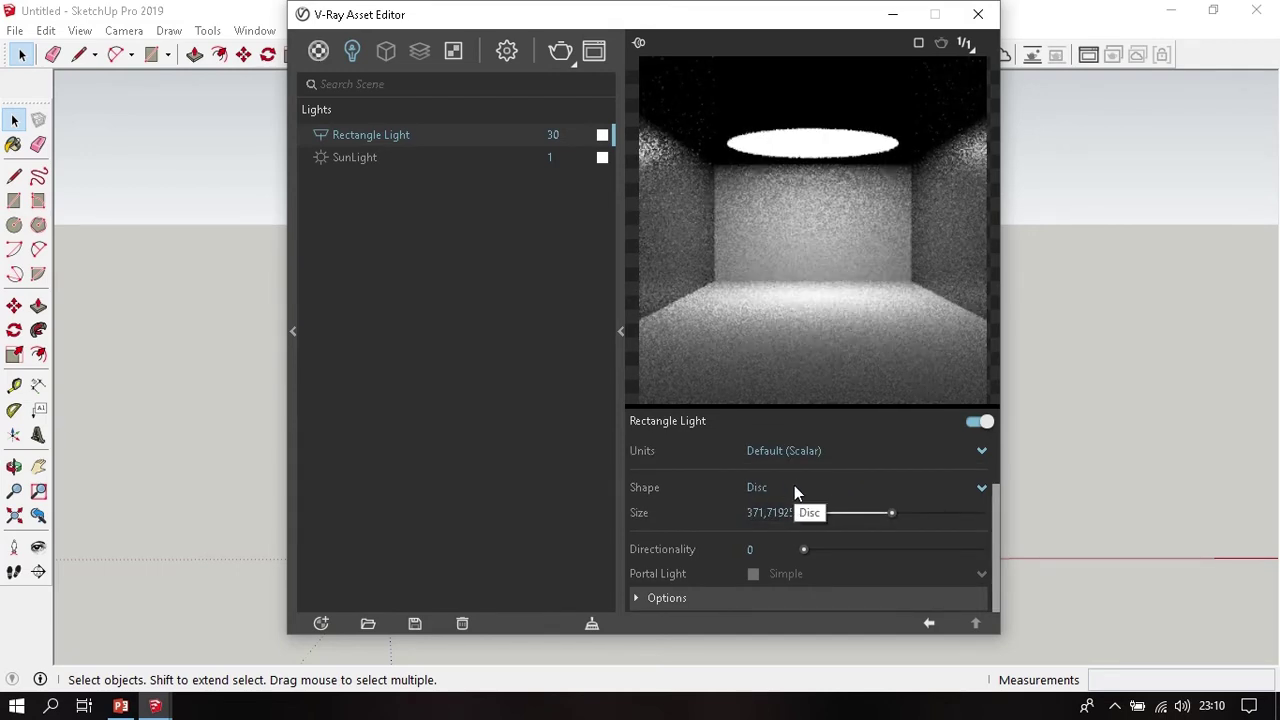
Toggle the shape between Rectangle and Disc, finally picking Disc.
{"action": "left_click", "coordinate": [794, 487]}
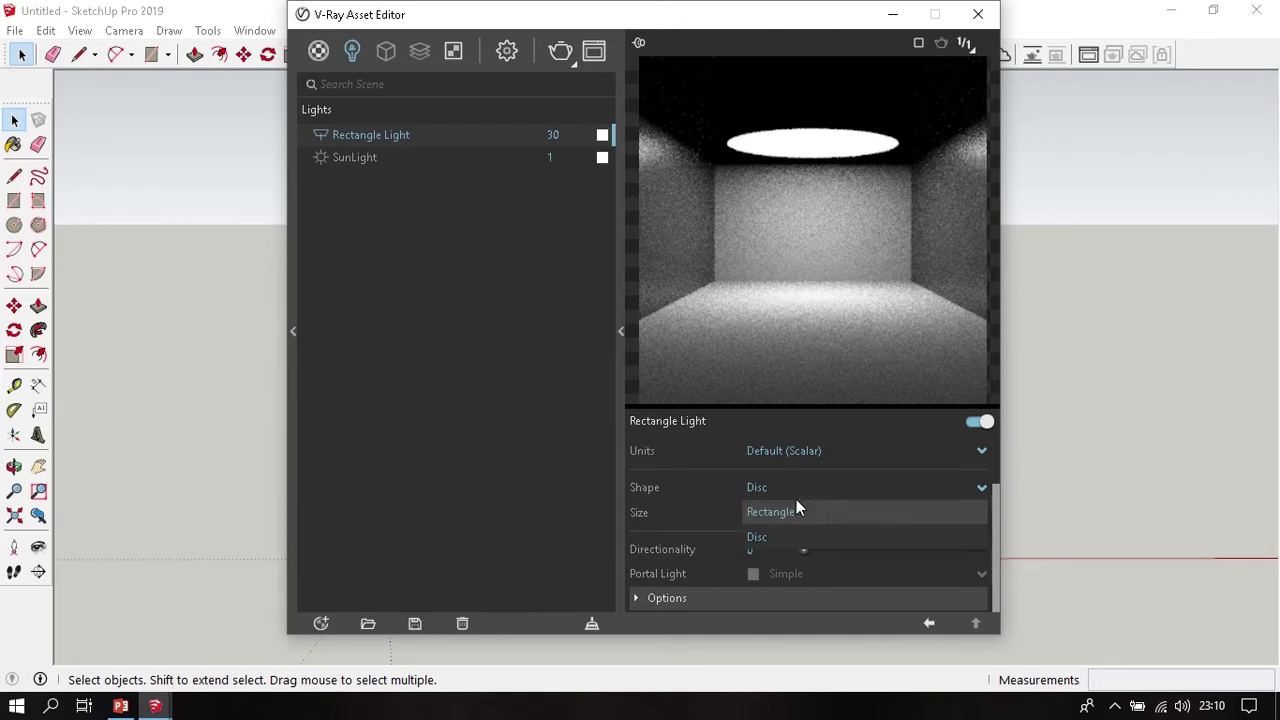
{"action": "left_click", "coordinate": [799, 515]}
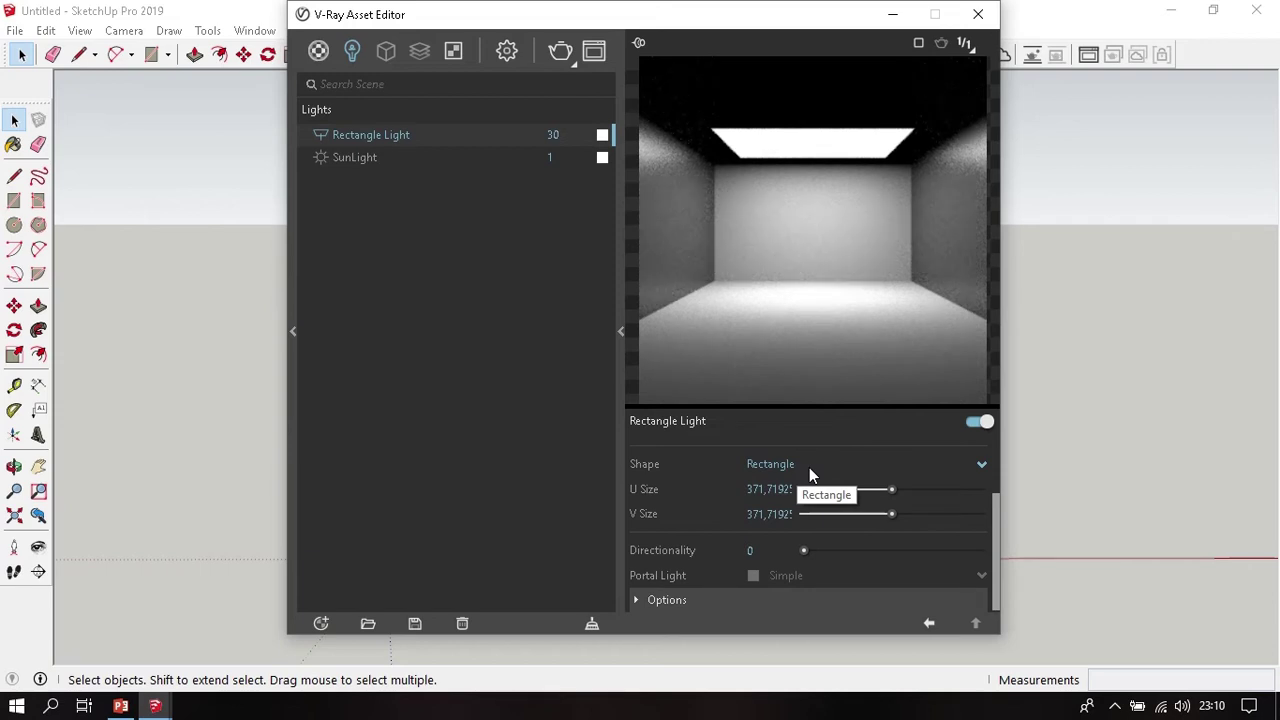
{"action": "left_click", "coordinate": [809, 466]}
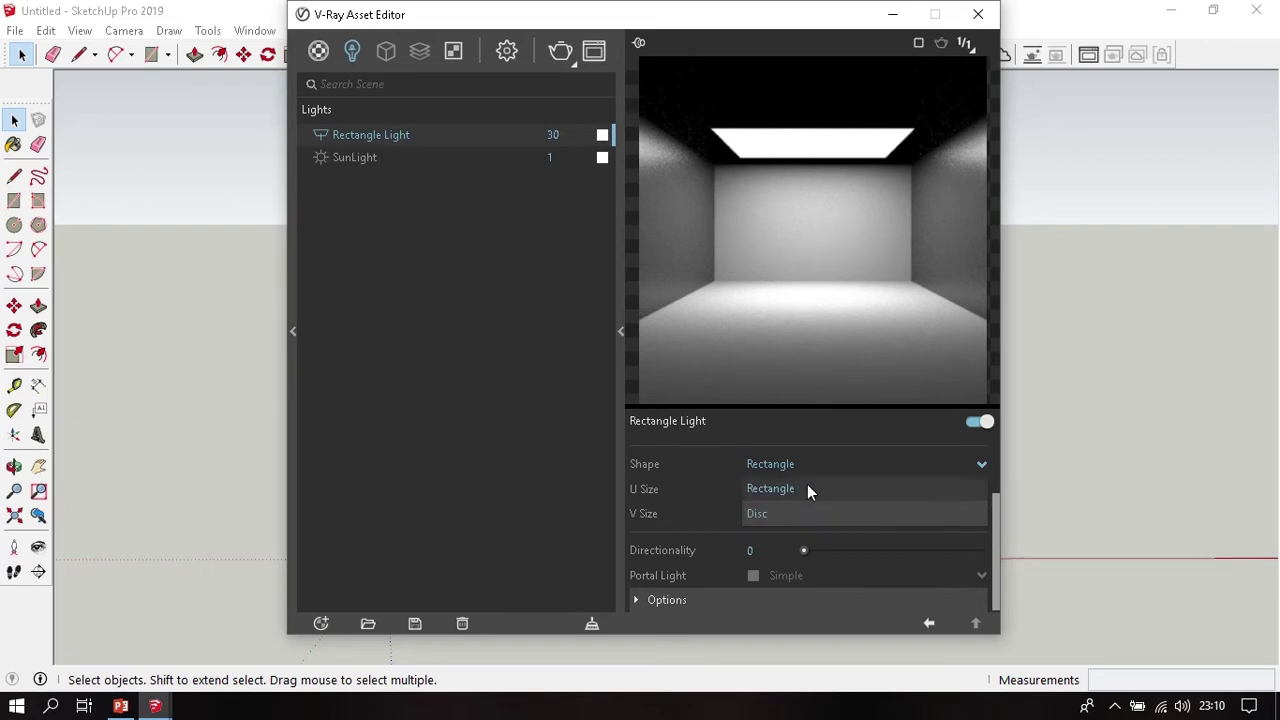
{"action": "left_click", "coordinate": [810, 511]}
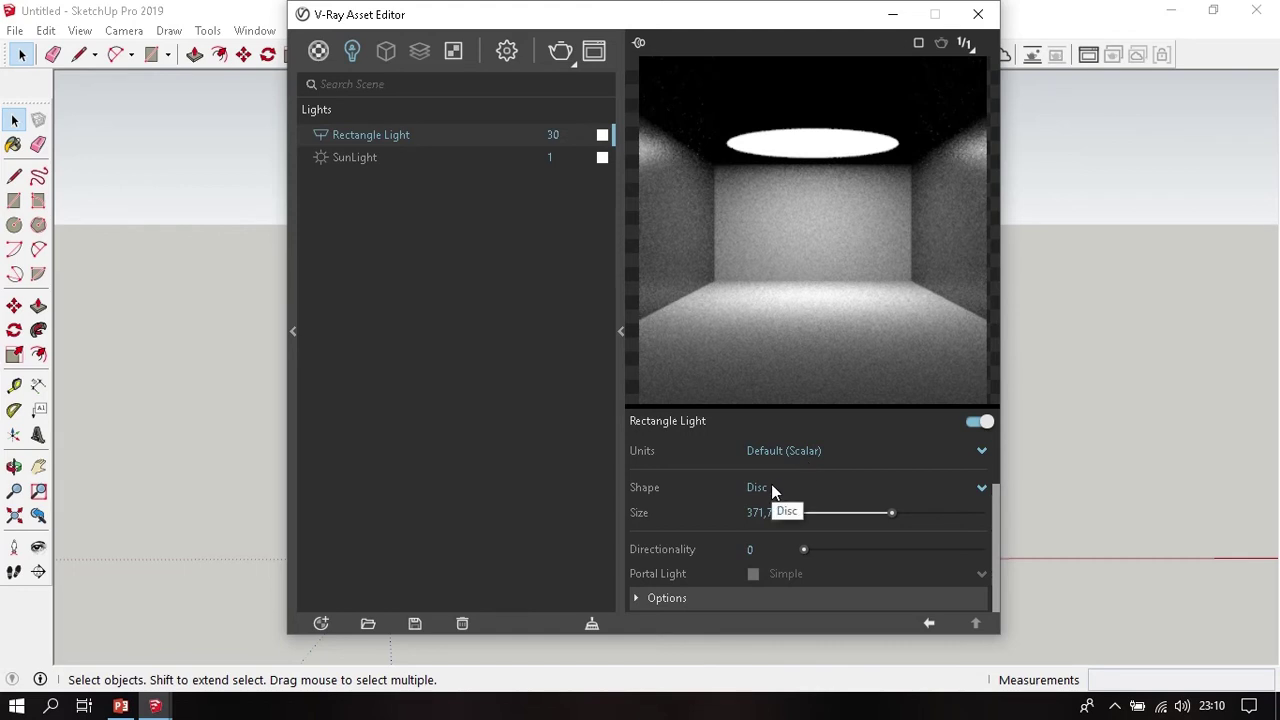
{"action": "left_click", "coordinate": [773, 490]}
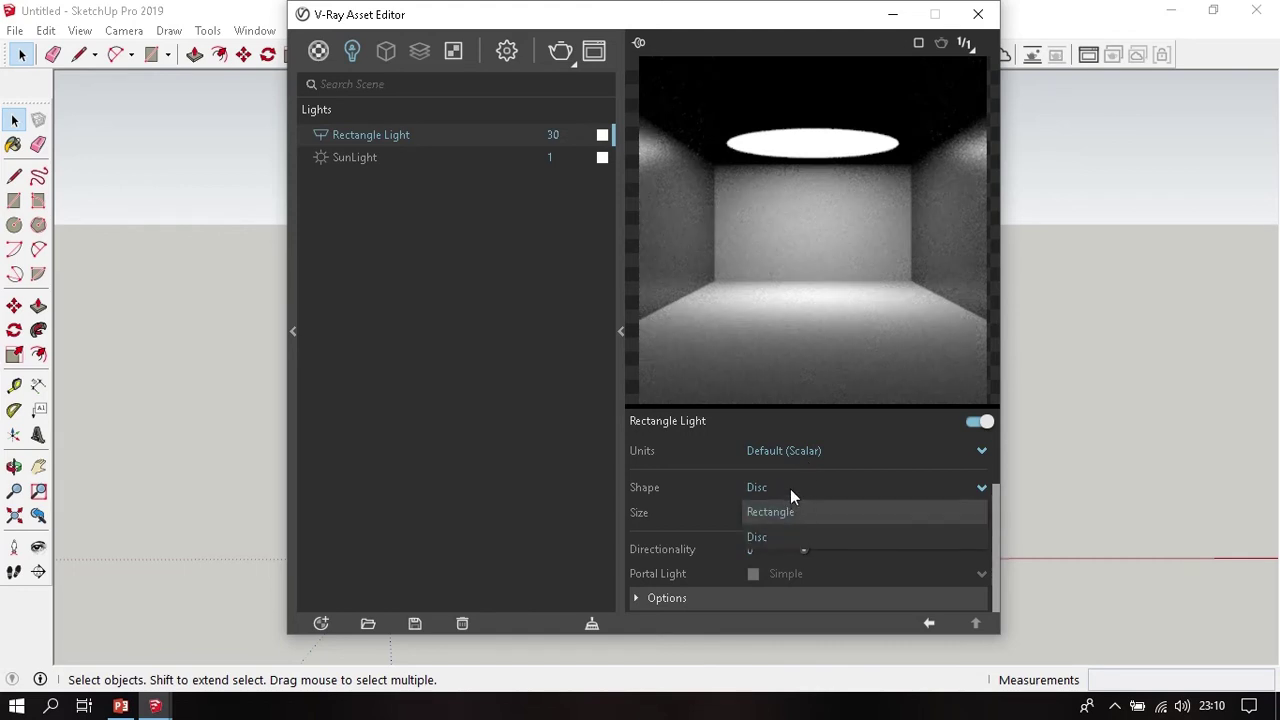
{"action": "left_click", "coordinate": [802, 510]}
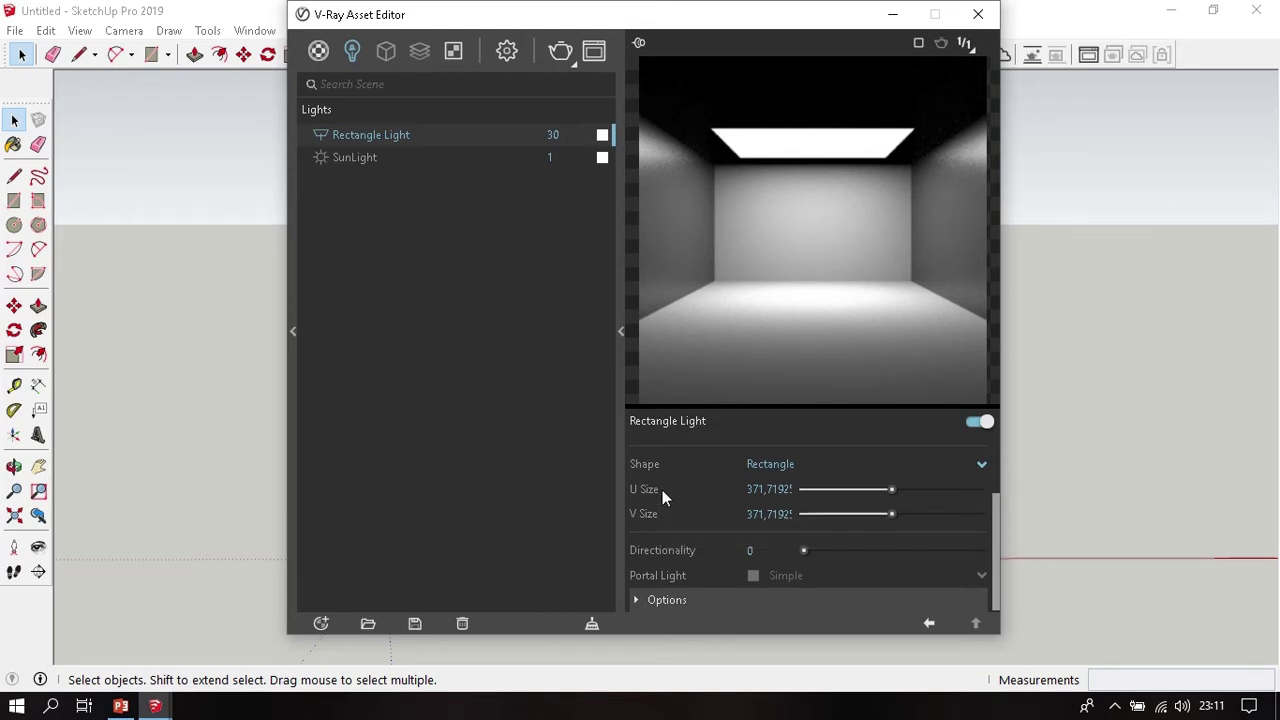
{"action": "left_click", "coordinate": [759, 463]}
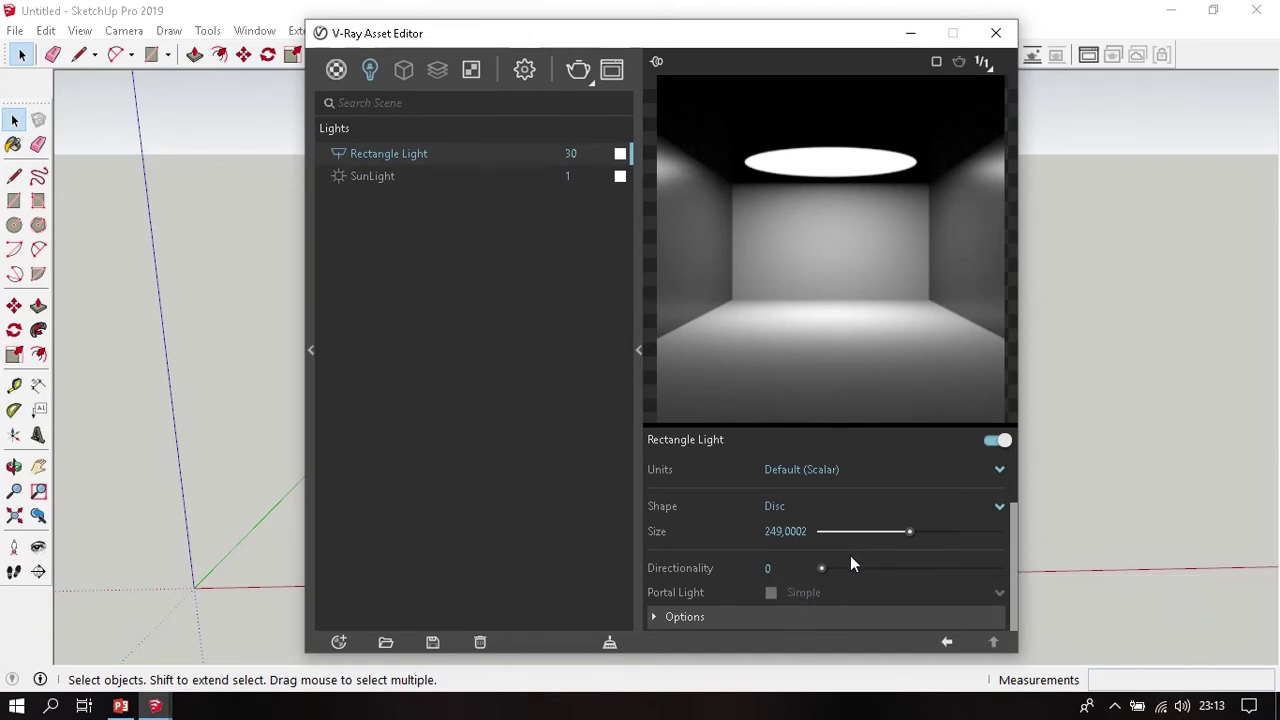
Raise the disc light's directionality to 0.95 and reduce its size to 108.8002.
{"action": "left_click_drag", "start_coordinate": [819, 567], "coordinate": [915, 574]}
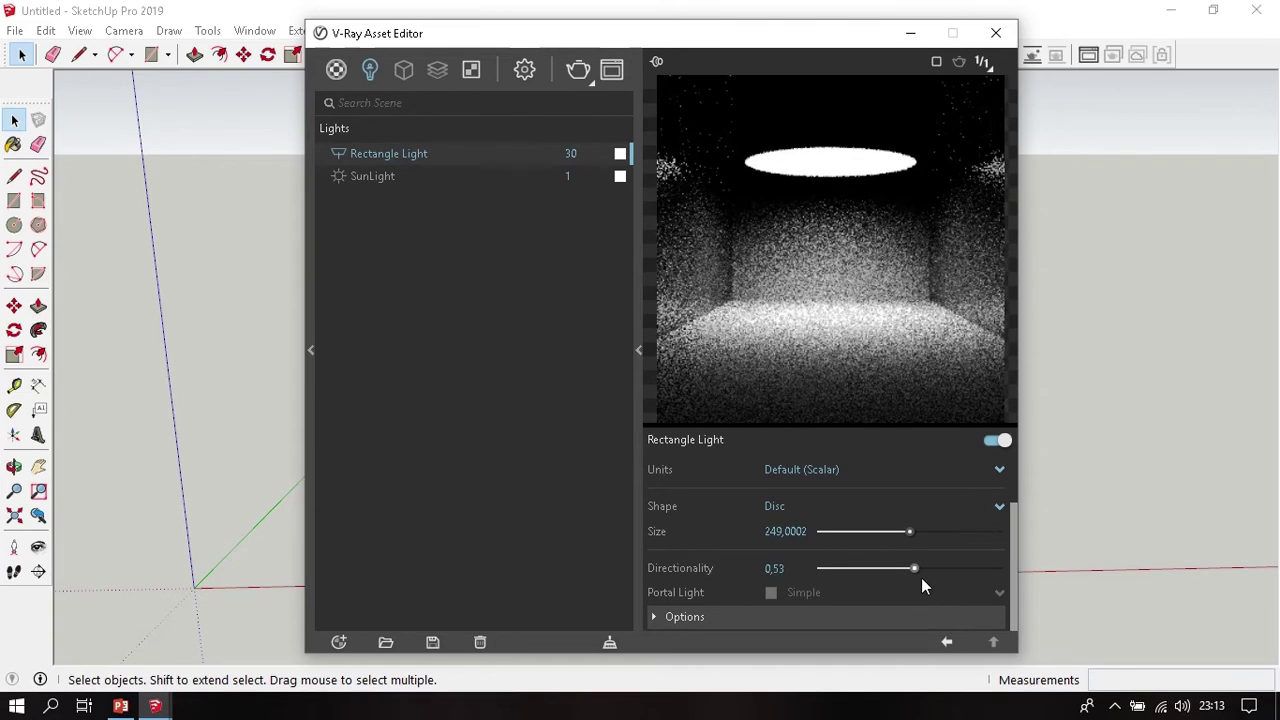
{"action": "left_click_drag", "start_coordinate": [914, 568], "coordinate": [990, 564]}
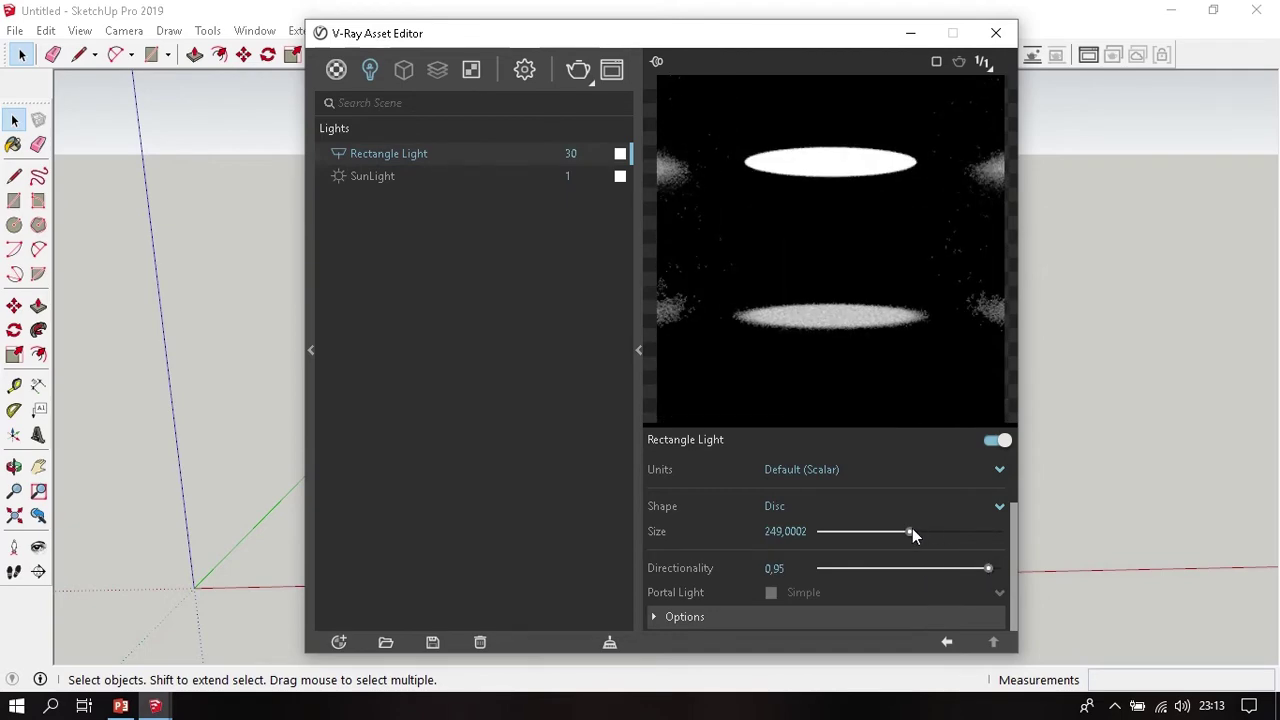
{"action": "left_click_drag", "start_coordinate": [910, 531], "coordinate": [843, 540]}
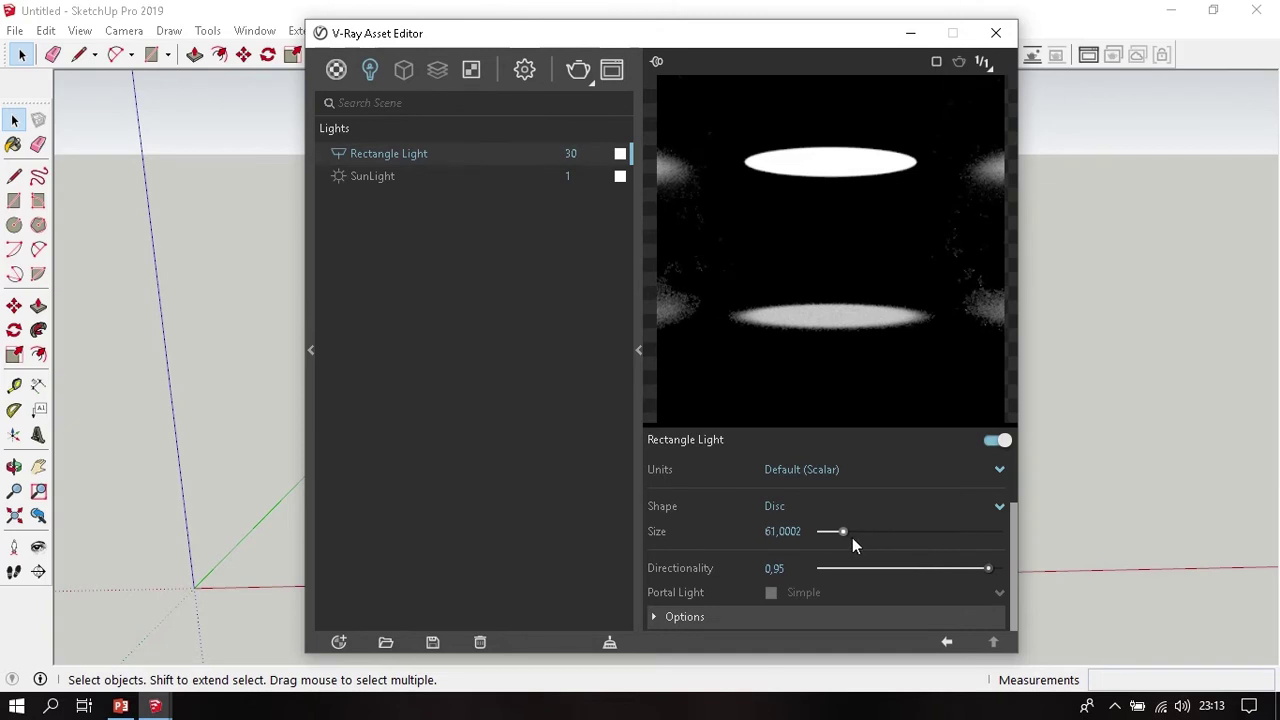
{"action": "mouse_move", "coordinate": [848, 541]}
{"action": "left_mouse_down"}
{"action": "mouse_move", "coordinate": [827, 532]}
{"action": "mouse_move", "coordinate": [992, 554]}
{"action": "mouse_move", "coordinate": [944, 537]}
{"action": "left_mouse_up"}
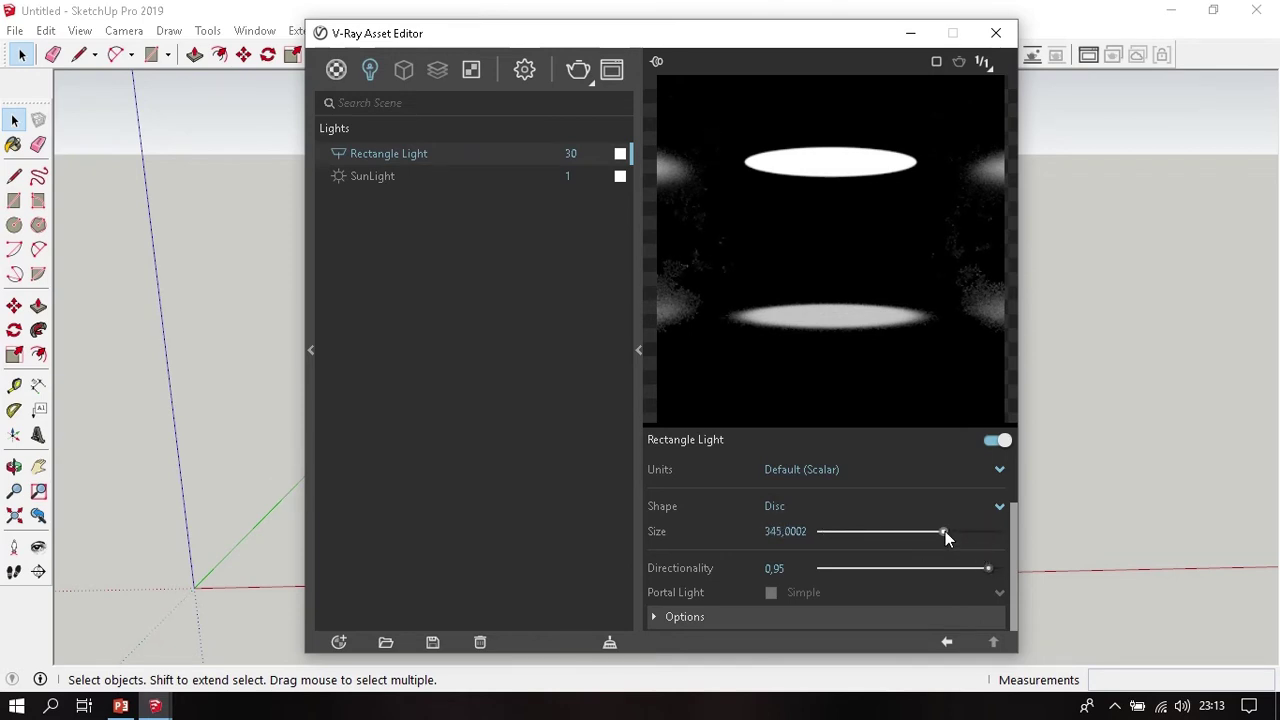
{"action": "mouse_move", "coordinate": [945, 531]}
{"action": "left_mouse_down"}
{"action": "mouse_move", "coordinate": [825, 531]}
{"action": "mouse_move", "coordinate": [995, 537]}
{"action": "mouse_move", "coordinate": [859, 537]}
{"action": "left_mouse_up"}
{"action": "left_click_drag", "start_coordinate": [688, 33], "coordinate": [999, 14]}
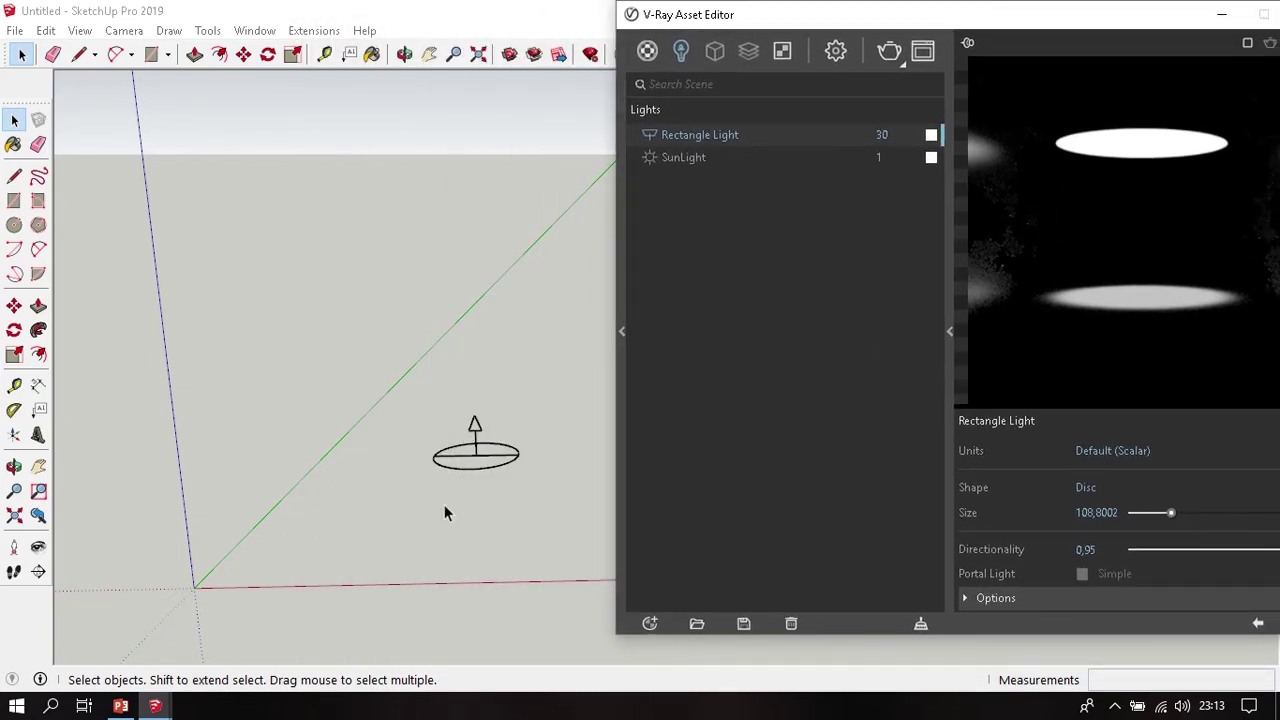
Reduce the disc size to 61.0002 and undock the Asset Editor as a smaller floating window.
{"action": "mouse_move", "coordinate": [1166, 513]}
{"action": "left_mouse_down"}
{"action": "mouse_move", "coordinate": [1140, 516]}
{"action": "mouse_move", "coordinate": [1235, 531]}
{"action": "left_mouse_up"}
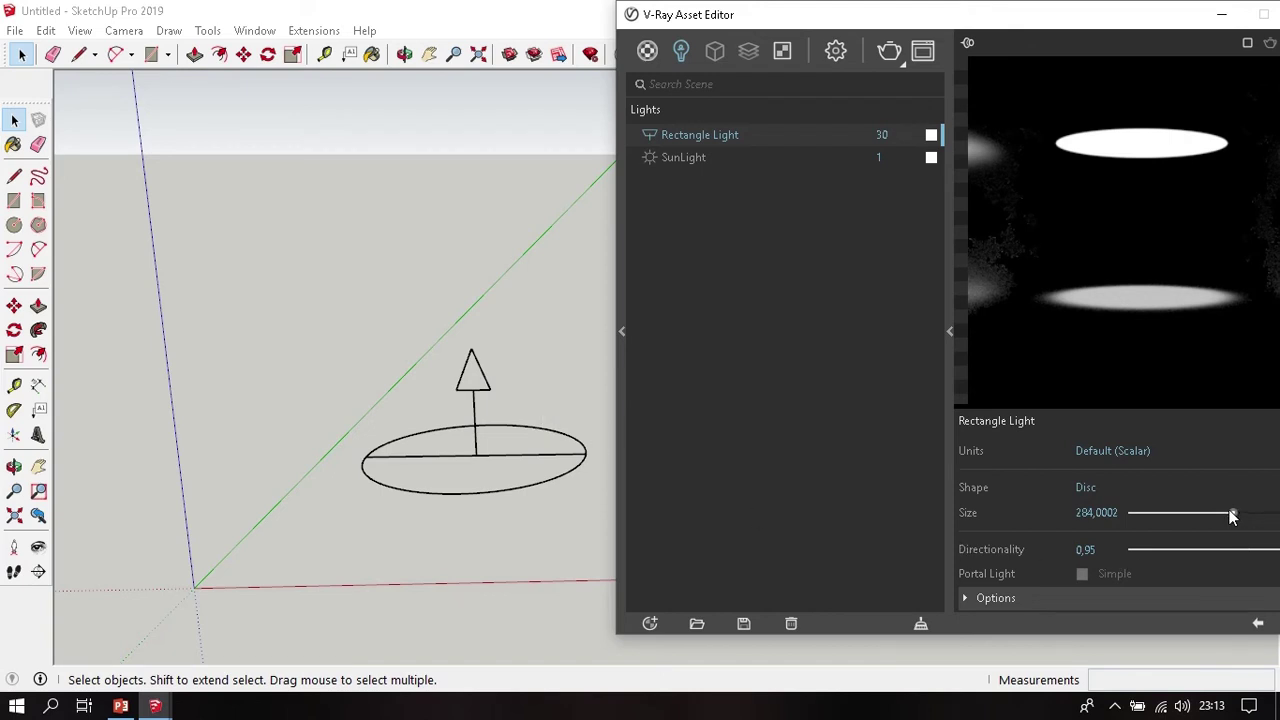
{"action": "left_click_drag", "start_coordinate": [1233, 516], "coordinate": [1157, 530]}
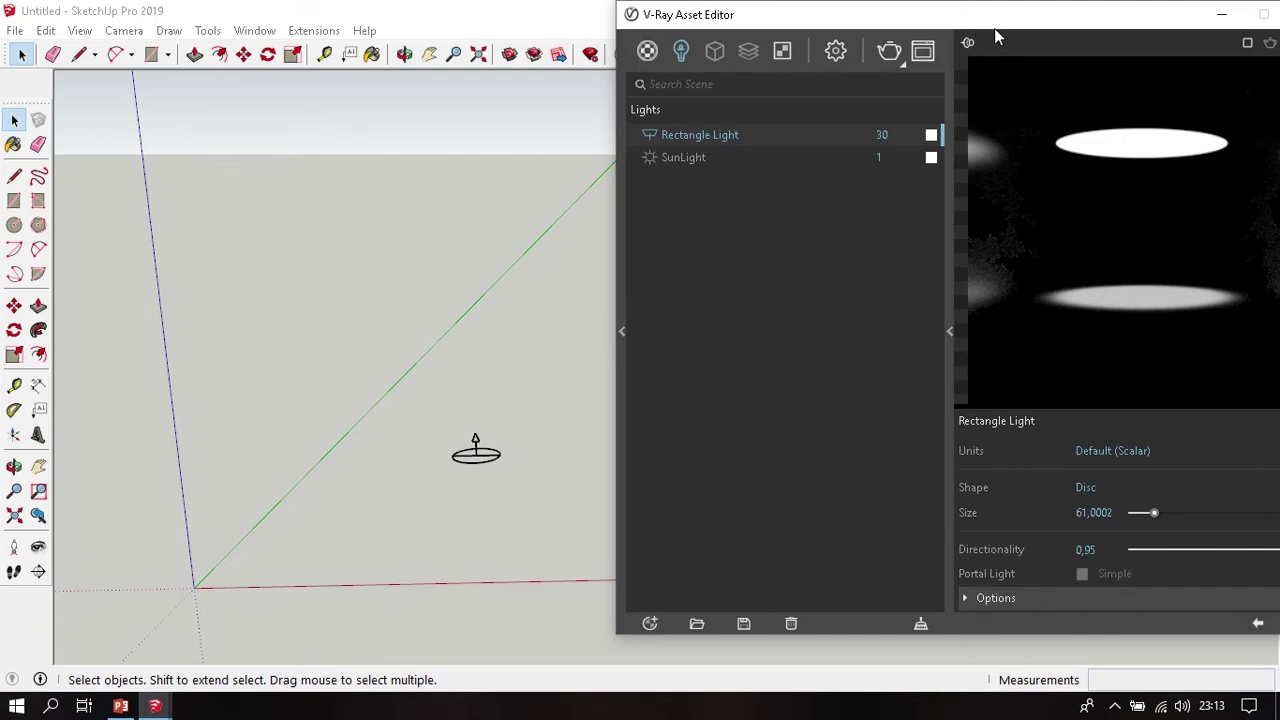
{"action": "mouse_move", "coordinate": [988, 26]}
{"action": "left_mouse_down"}
{"action": "mouse_move", "coordinate": [660, 56]}
{"action": "mouse_move", "coordinate": [632, 28]}
{"action": "left_mouse_up"}
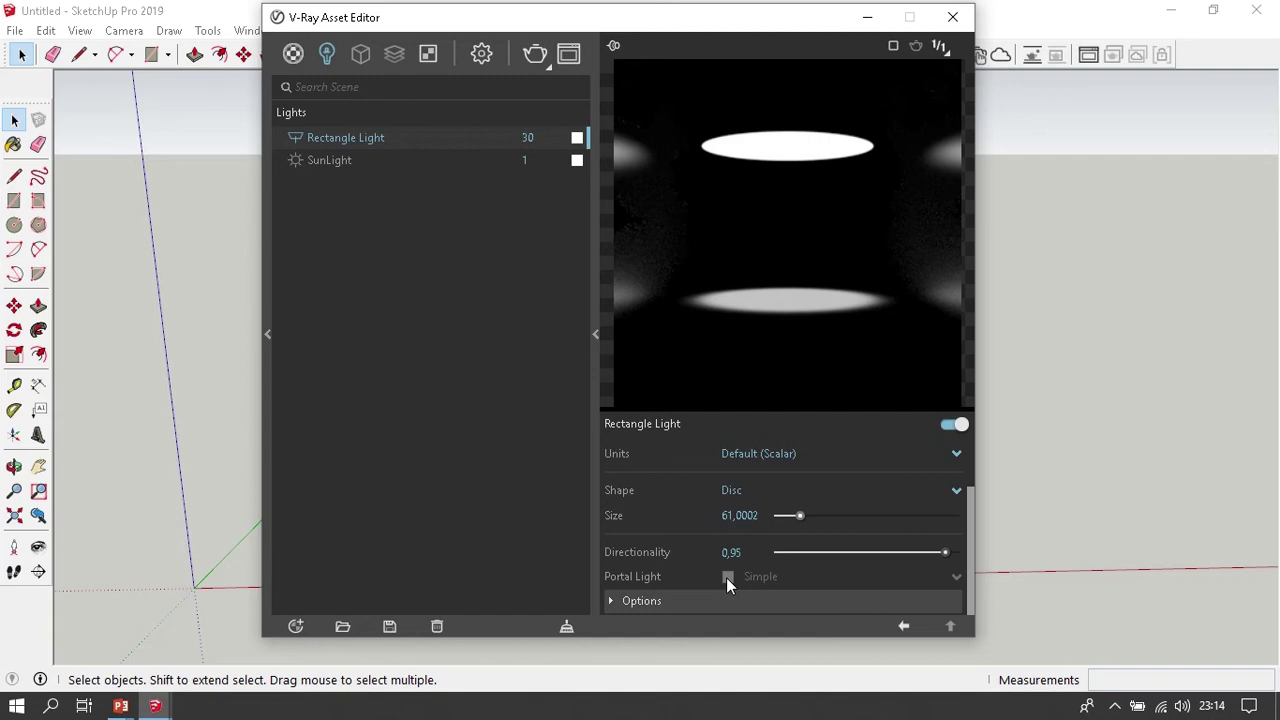
Enable Portal Light, set the shape to Rectangle and directionality to 0.
{"action": "left_click", "coordinate": [727, 577]}
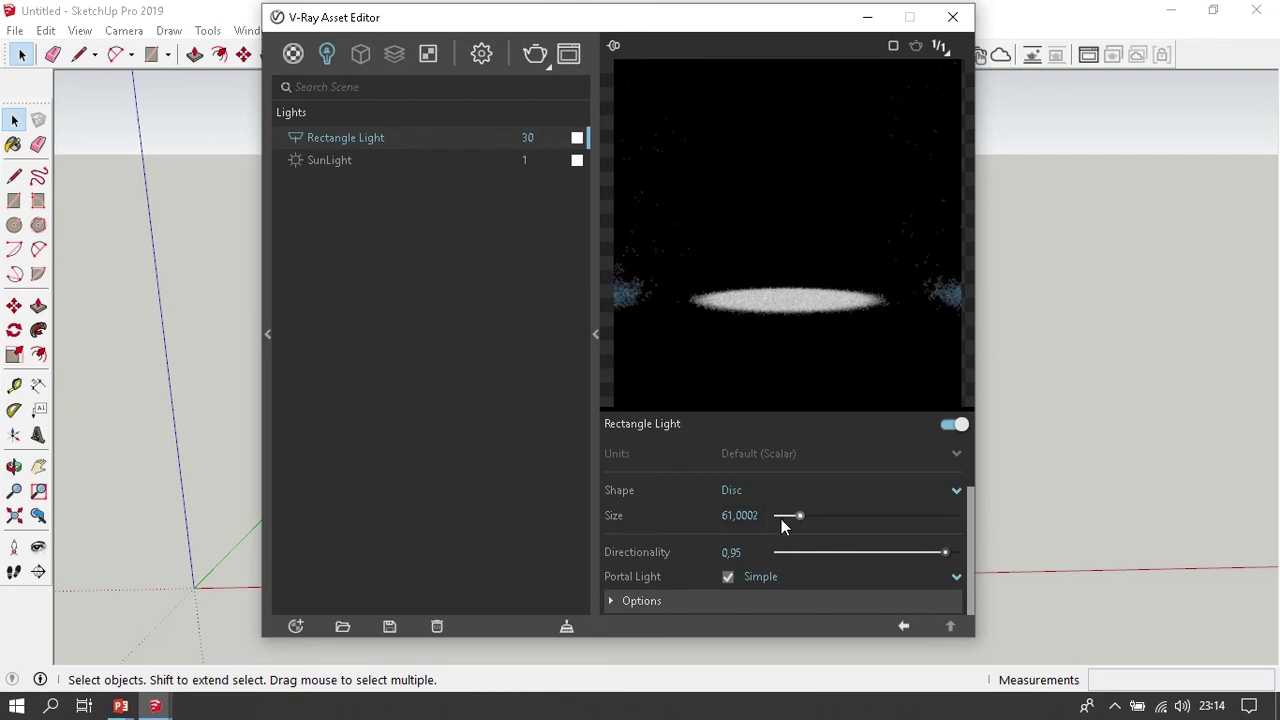
{"action": "scroll", "coordinate": [775, 525], "scroll_direction": "up", "scroll_amount": 2}
{"action": "left_click", "coordinate": [755, 560]}
{"action": "left_click", "coordinate": [759, 515]}
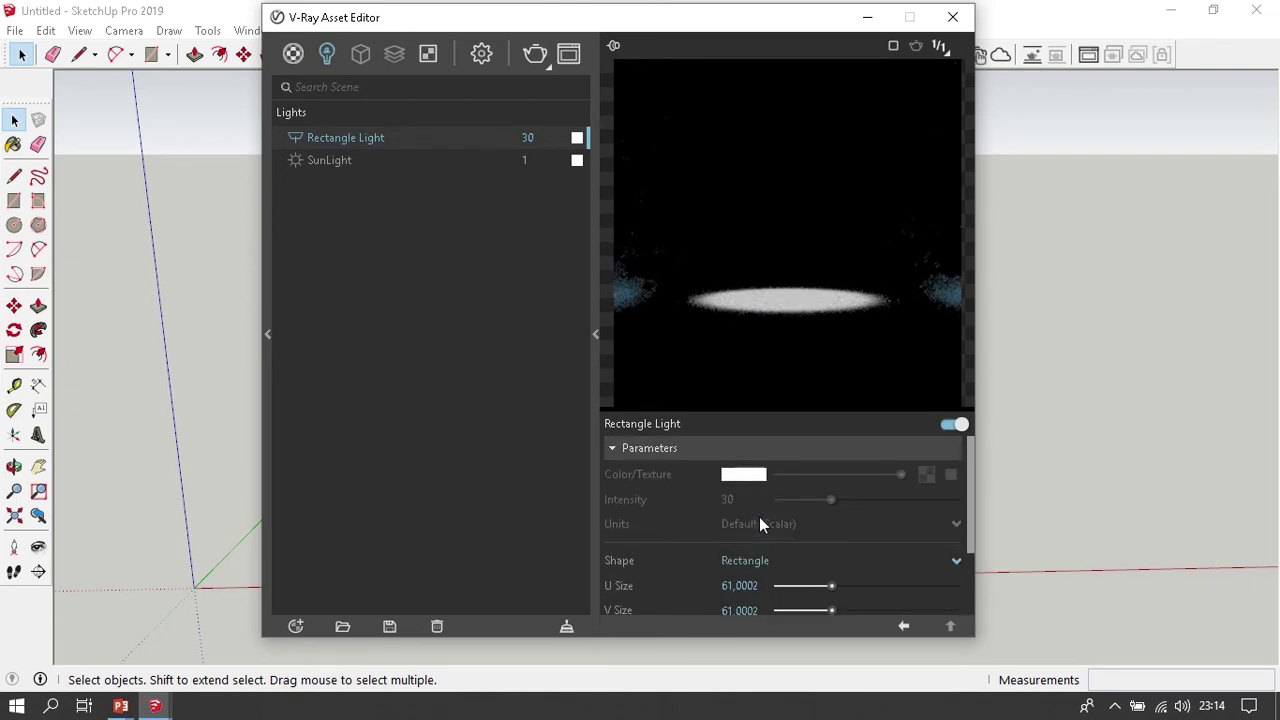
{"action": "scroll", "coordinate": [682, 541], "scroll_direction": "down", "scroll_amount": 2}
{"action": "scroll", "coordinate": [706, 525], "scroll_direction": "up", "scroll_amount": 2}
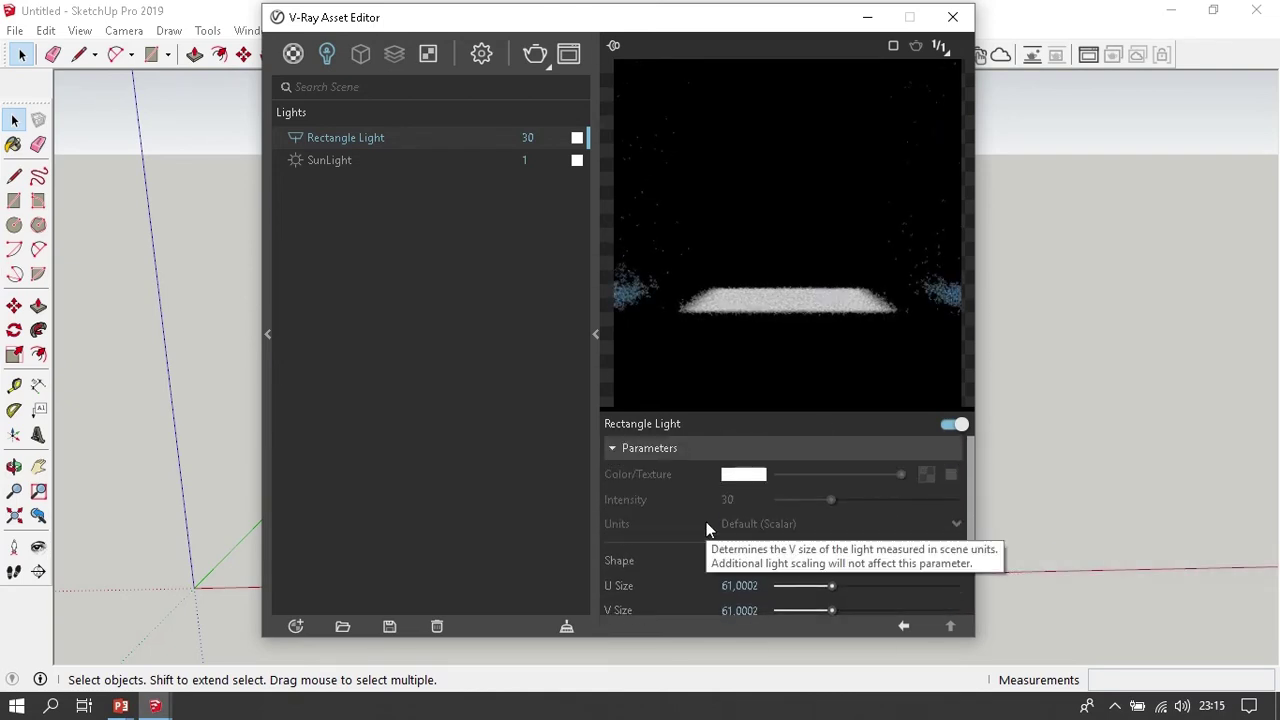
{"action": "scroll", "coordinate": [715, 530], "scroll_direction": "down", "scroll_amount": 2}
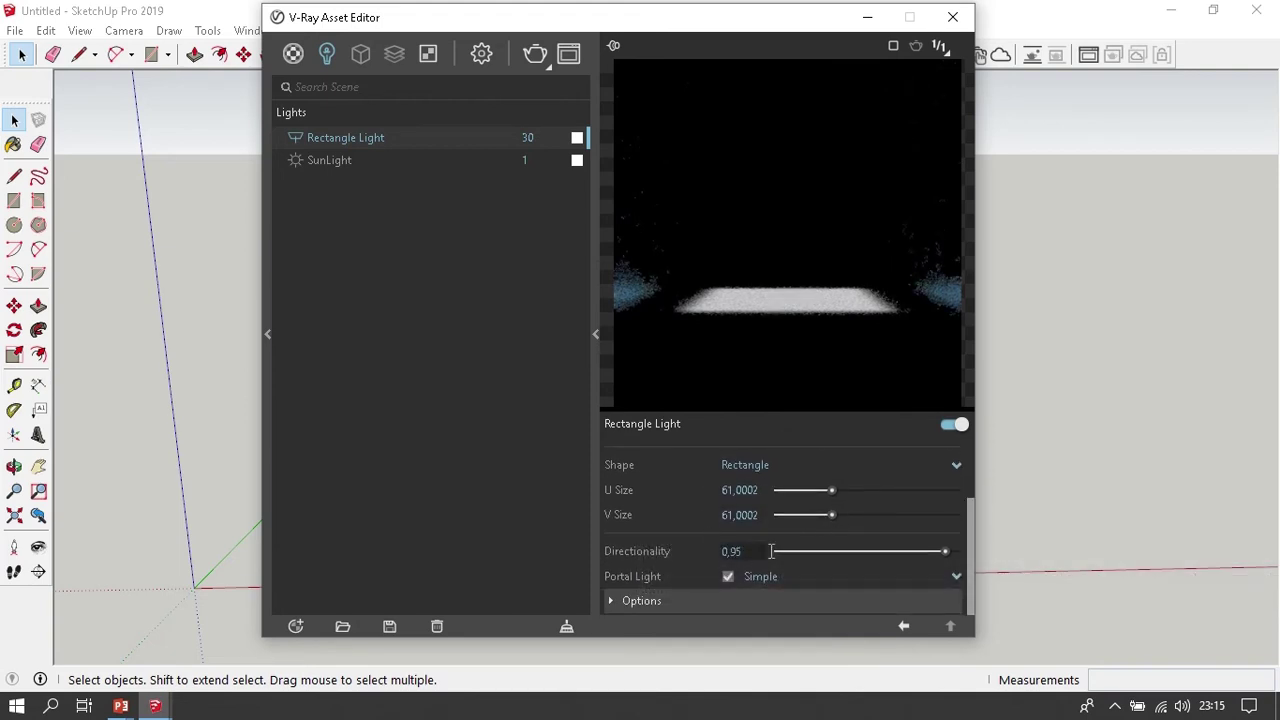
{"action": "left_click_drag", "start_coordinate": [901, 552], "coordinate": [740, 551]}
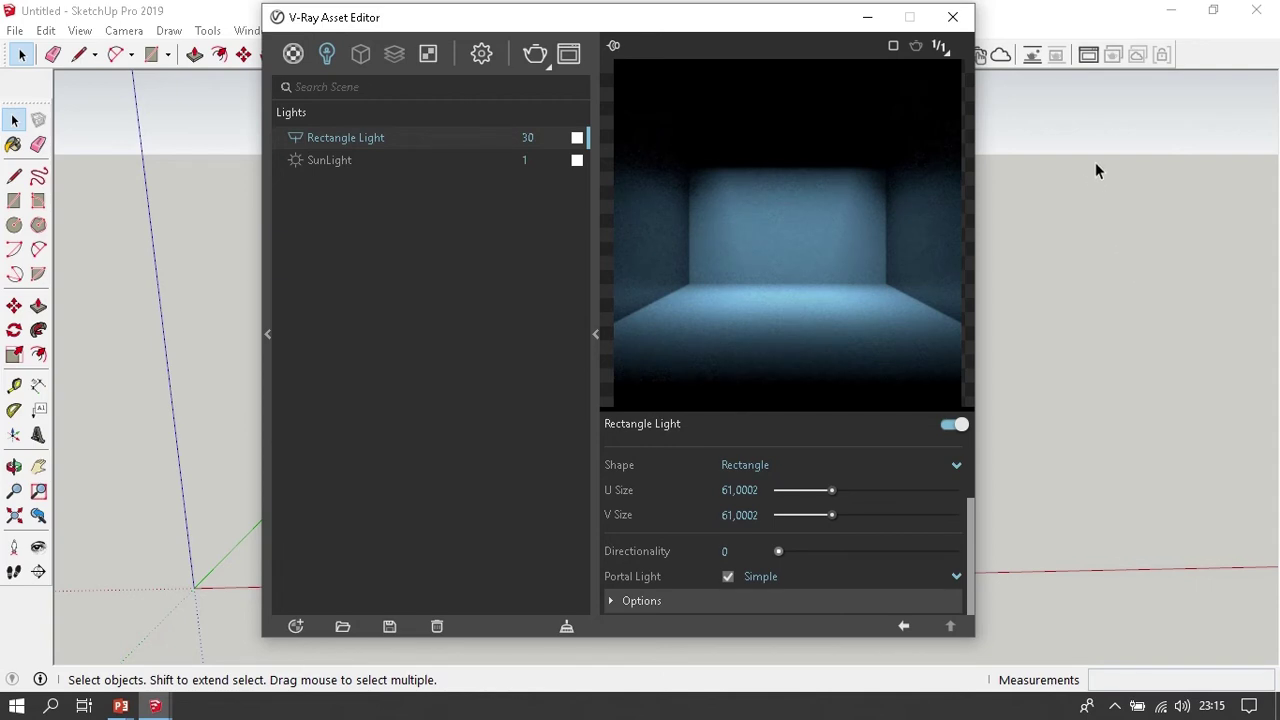
Review the portal light mode choices and keep it on Simple.
{"action": "left_click", "coordinate": [783, 574]}
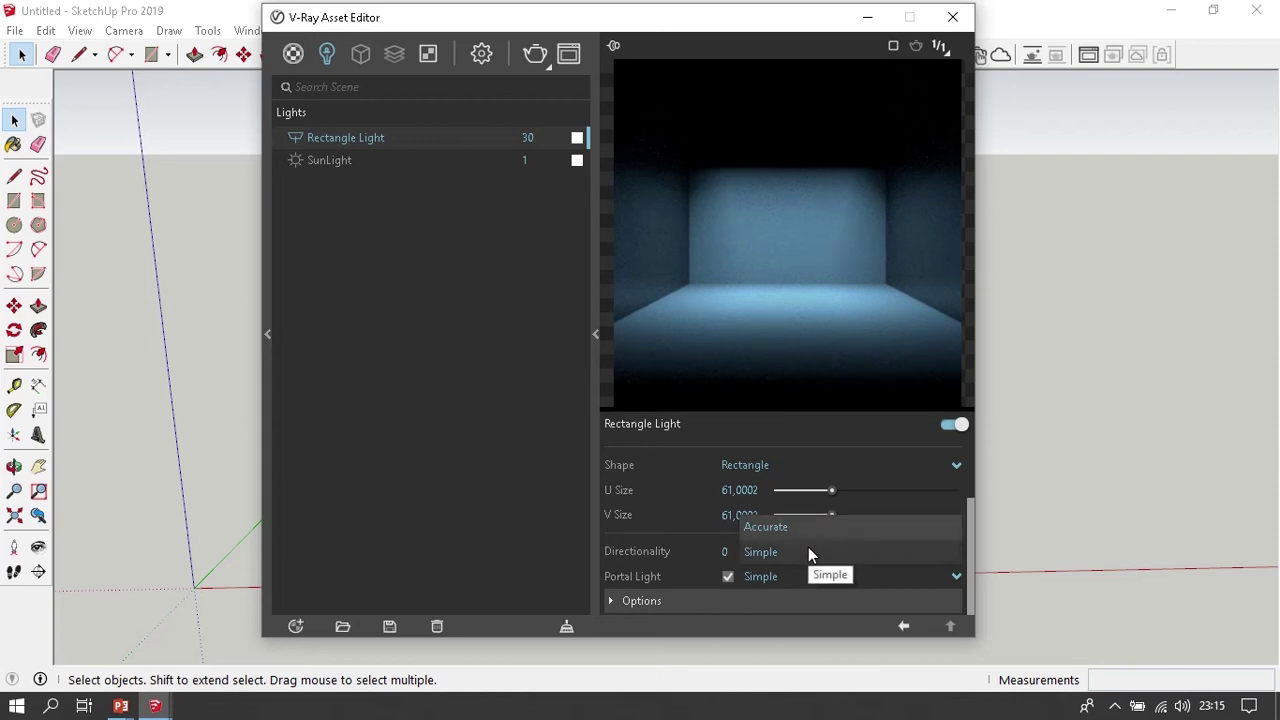
{"action": "left_click", "coordinate": [1036, 527]}
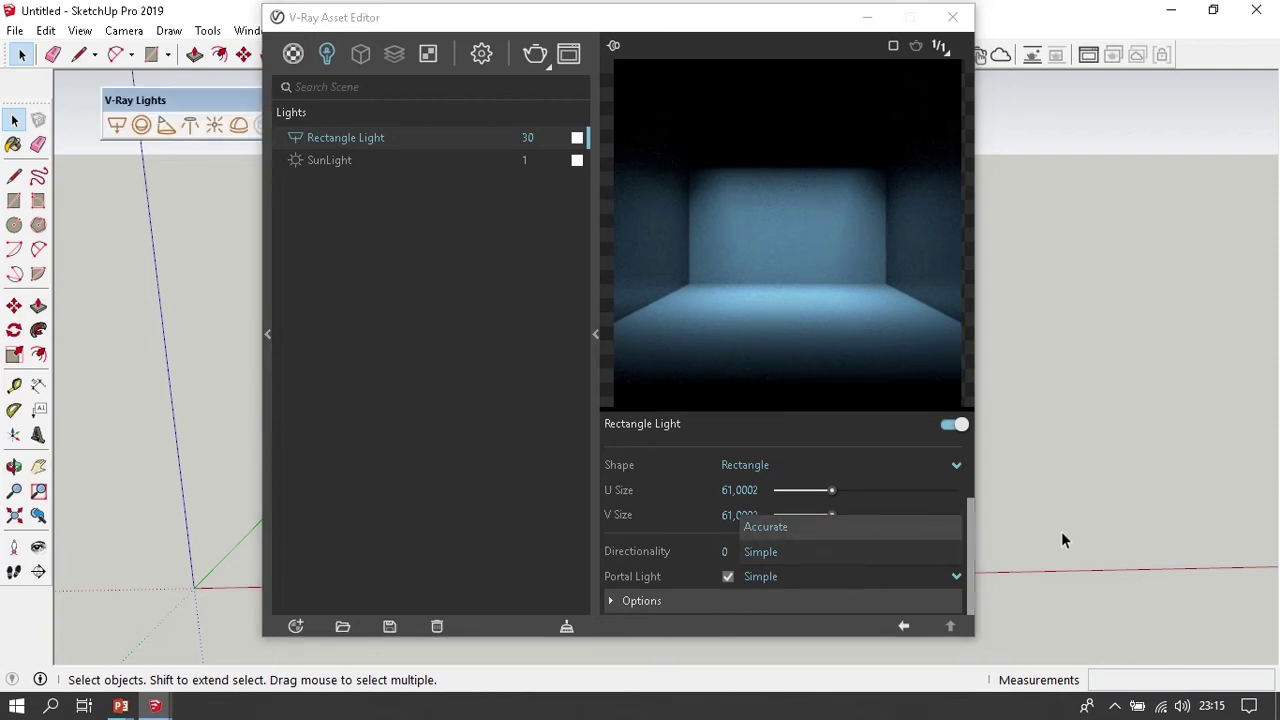
{"action": "left_click", "coordinate": [816, 577]}
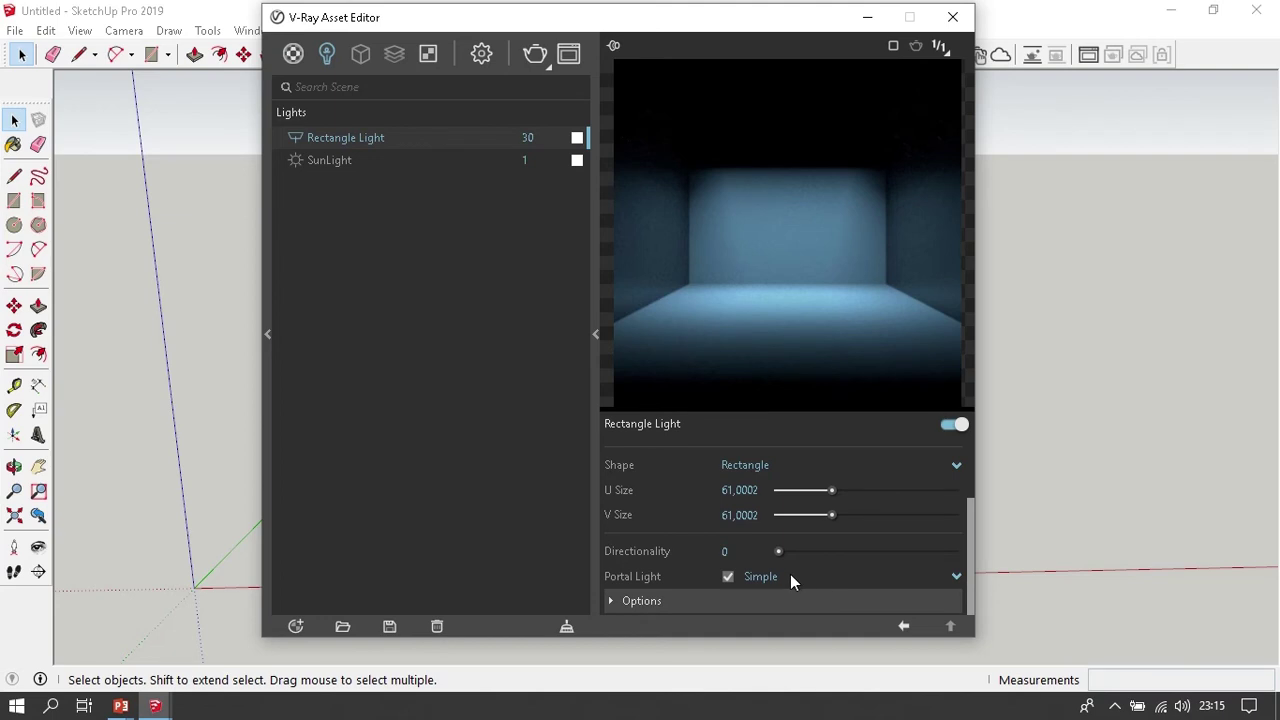
{"action": "left_click", "coordinate": [790, 574]}
{"action": "left_click", "coordinate": [790, 574]}
Expand the light's Options and tick Invisible, then untick it again.
{"action": "left_click", "coordinate": [663, 600]}
{"action": "scroll", "coordinate": [669, 572], "scroll_direction": "down", "scroll_amount": 2}
{"action": "scroll", "coordinate": [669, 565], "scroll_direction": "down", "scroll_amount": 2}
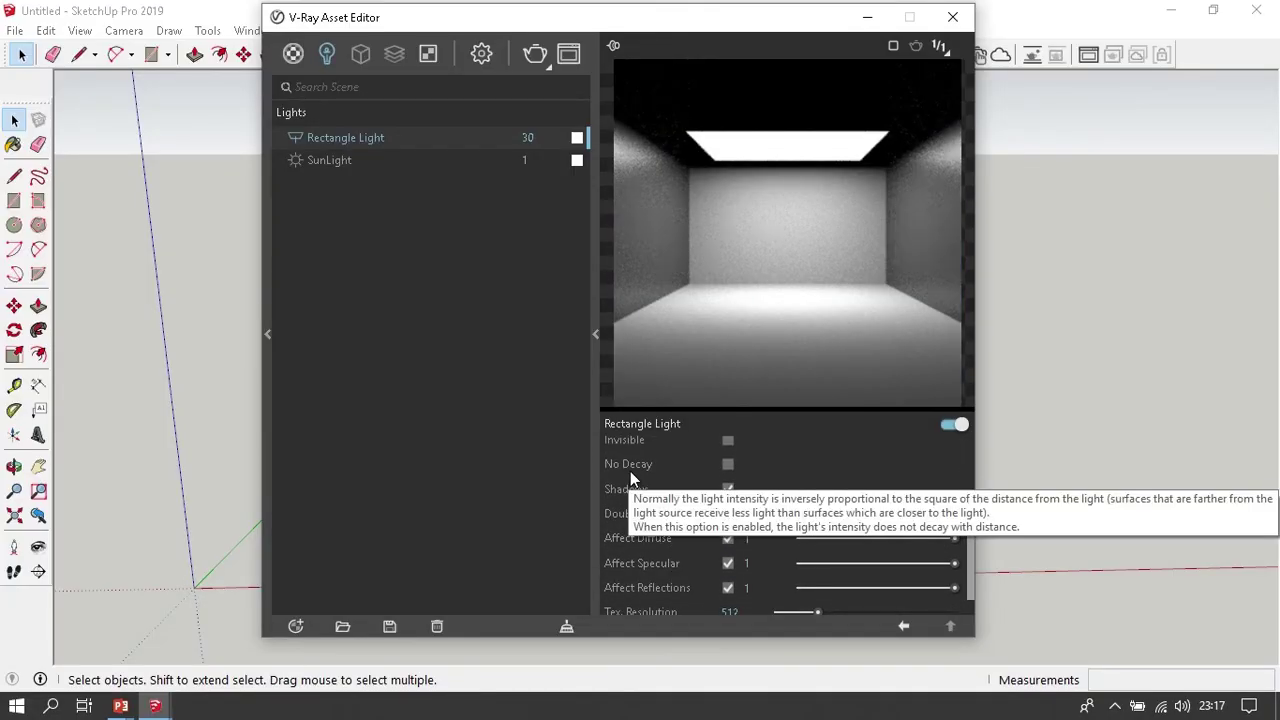
{"action": "left_click", "coordinate": [728, 440]}
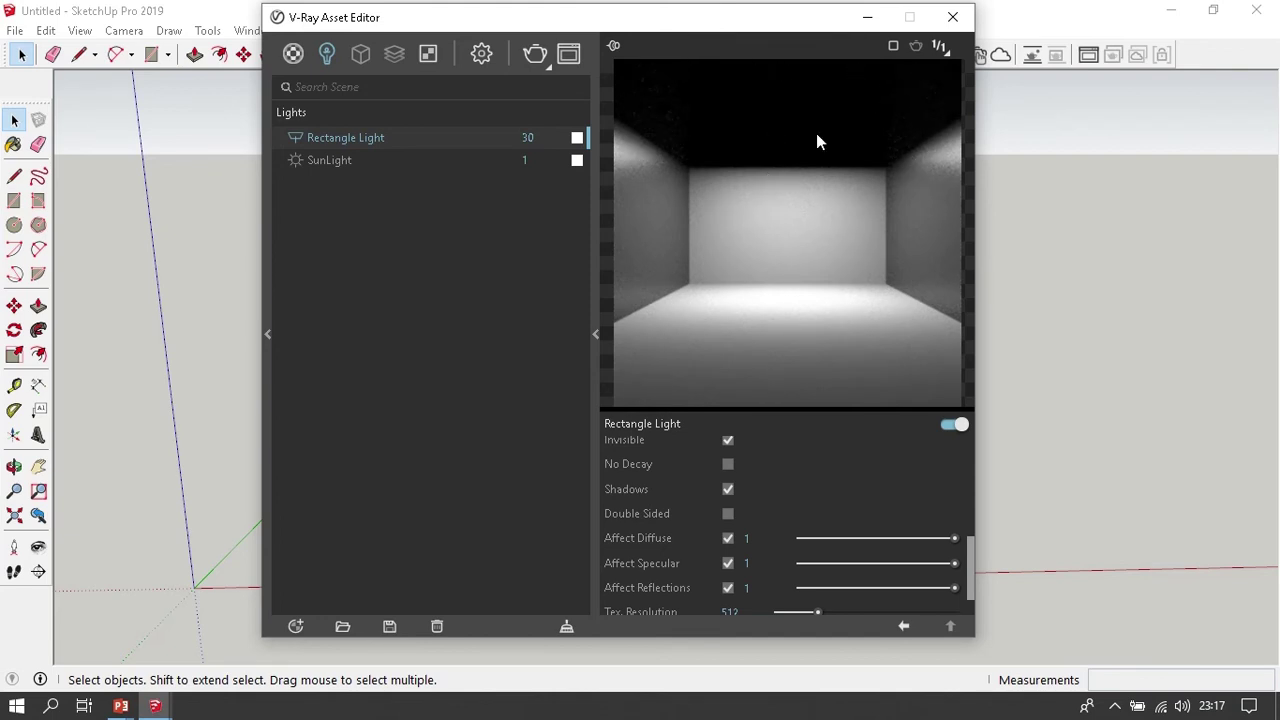
{"action": "scroll", "coordinate": [673, 510], "scroll_direction": "up", "scroll_amount": 2}
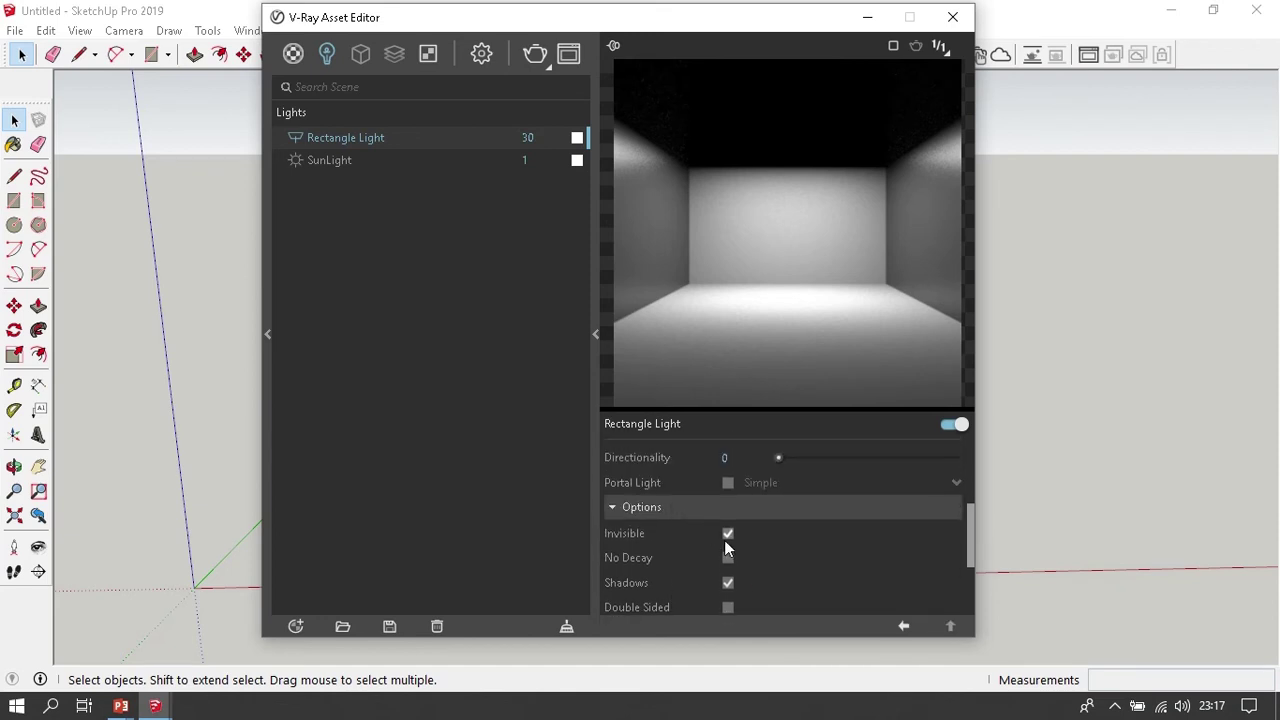
{"action": "left_click", "coordinate": [728, 534]}
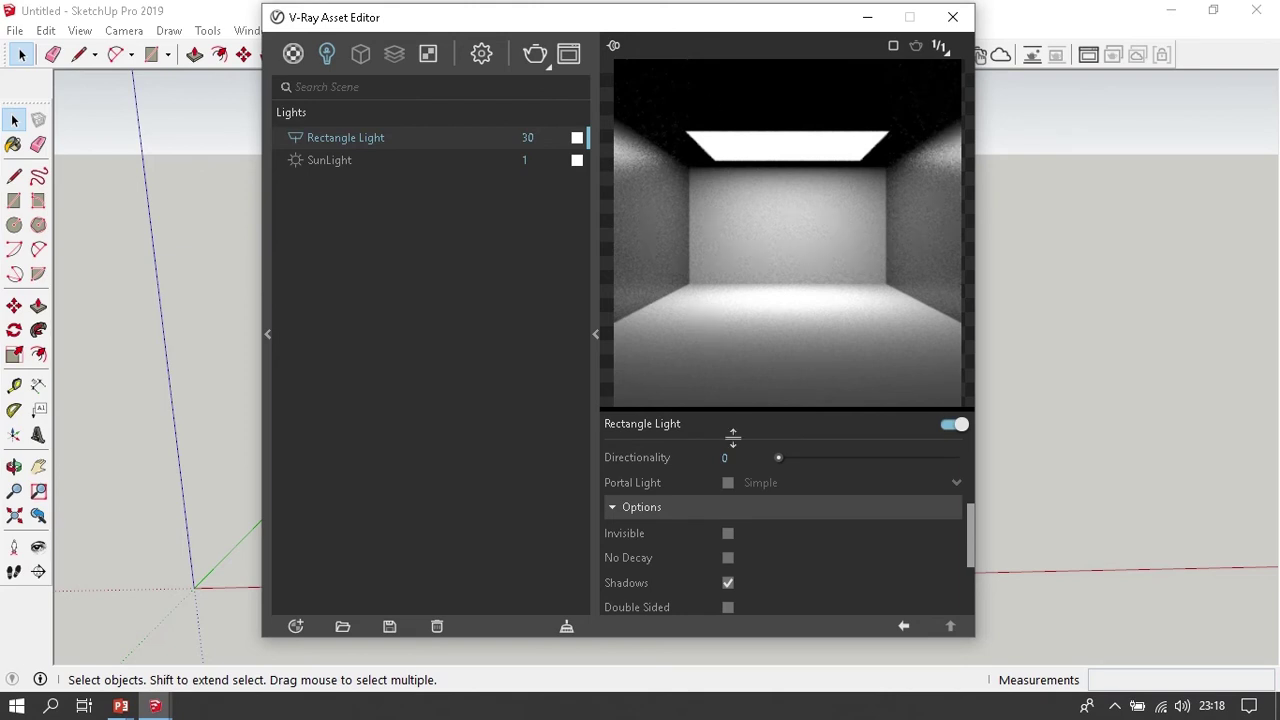
{"action": "scroll", "coordinate": [701, 531], "scroll_direction": "down", "scroll_amount": 1}
{"action": "scroll", "coordinate": [678, 506], "scroll_direction": "down", "scroll_amount": 2}
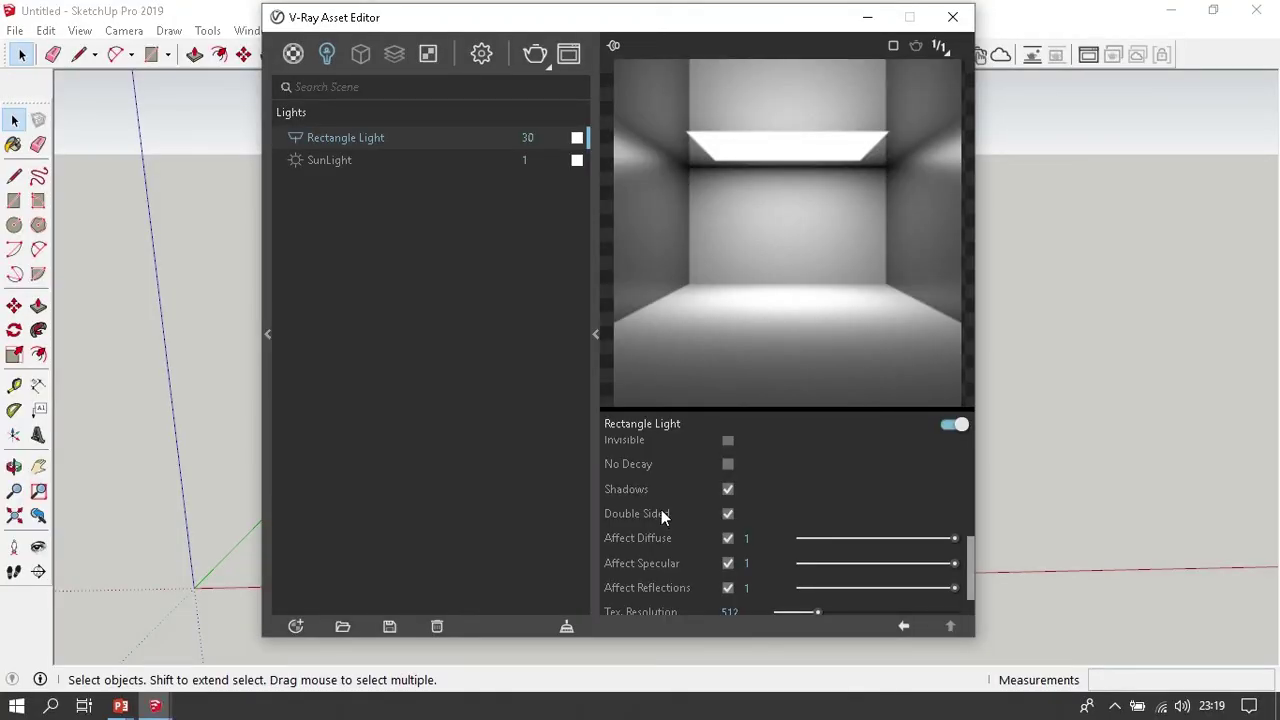
Scroll the Rectangle Light settings past Options down toward the Caustic Photons section.
{"action": "scroll", "coordinate": [661, 509], "scroll_direction": "down", "scroll_amount": 2}
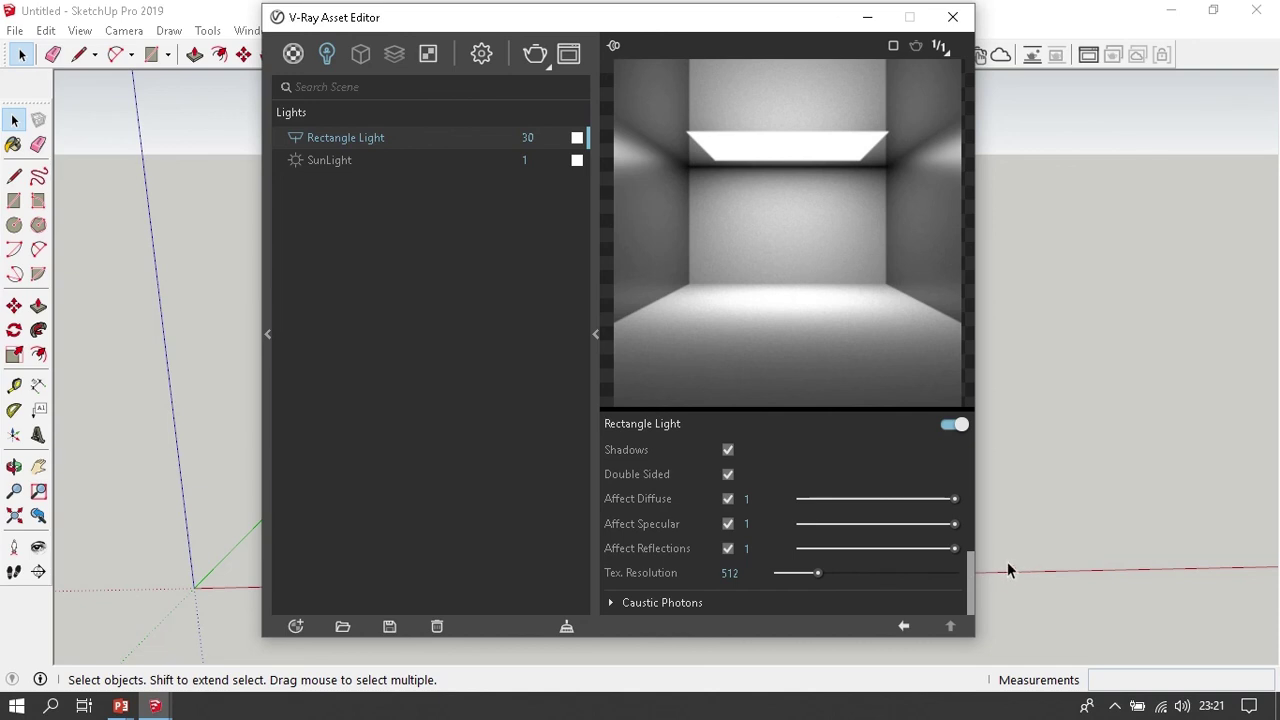
Expand the Rectangle Light's Caustic Photons rollout to show Caustic Subdivs at 1000.
{"action": "left_click", "coordinate": [696, 596]}
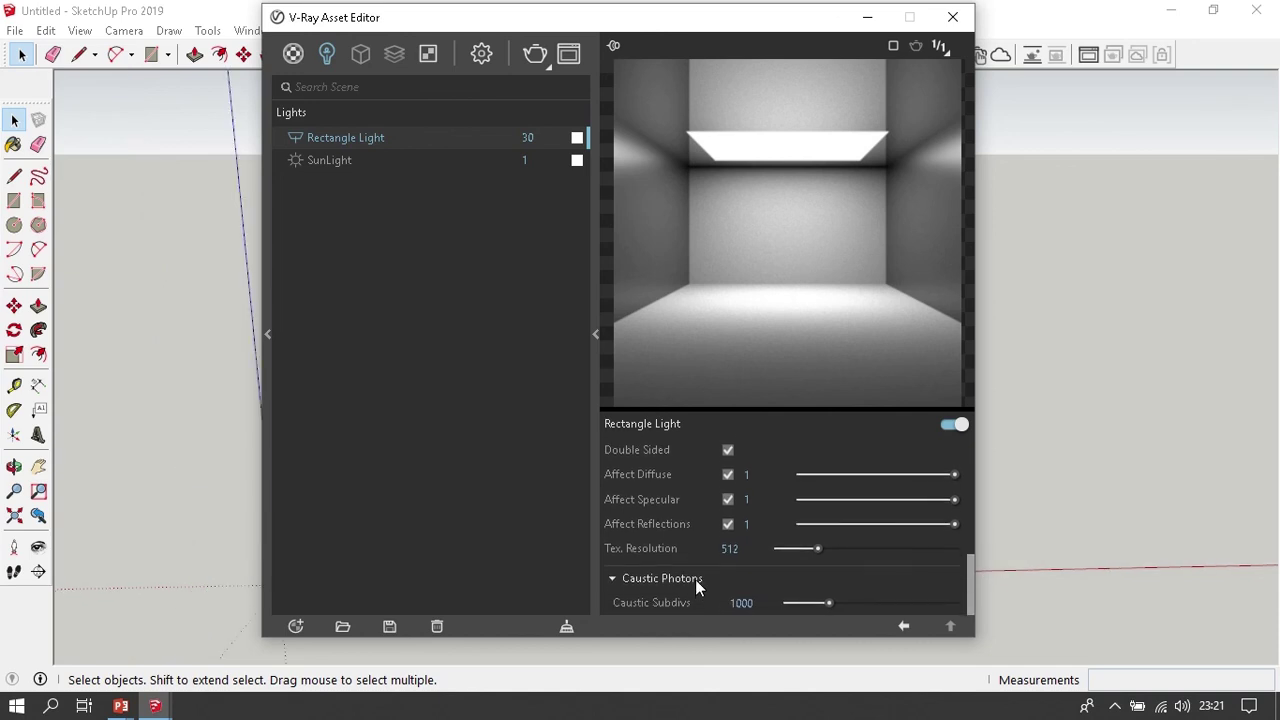